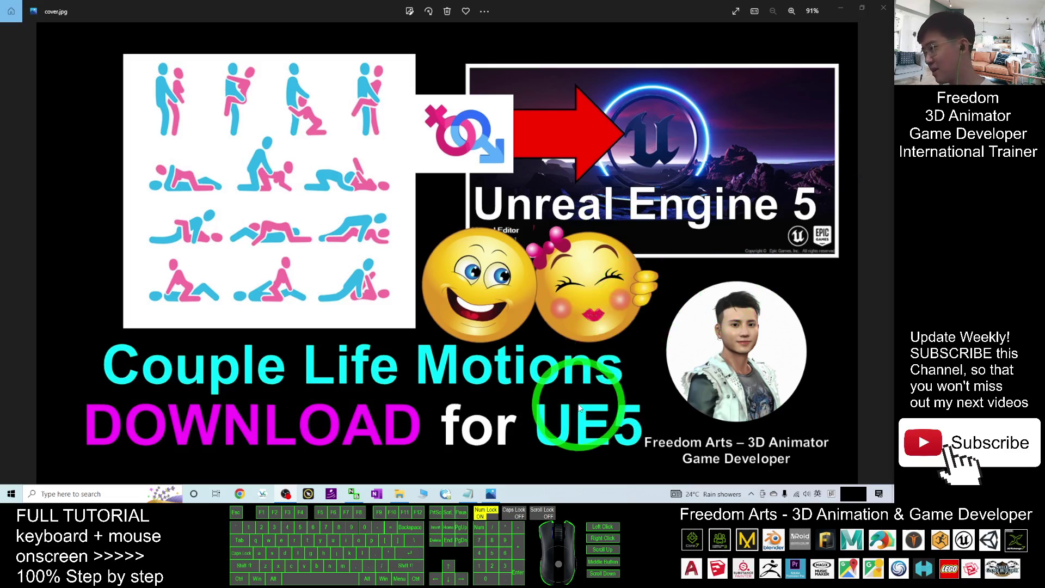
Step: Restore notes.txt in Notepad over the cover.jpg image in Windows Photos
{"action": "left_click", "coordinate": [469, 494]}
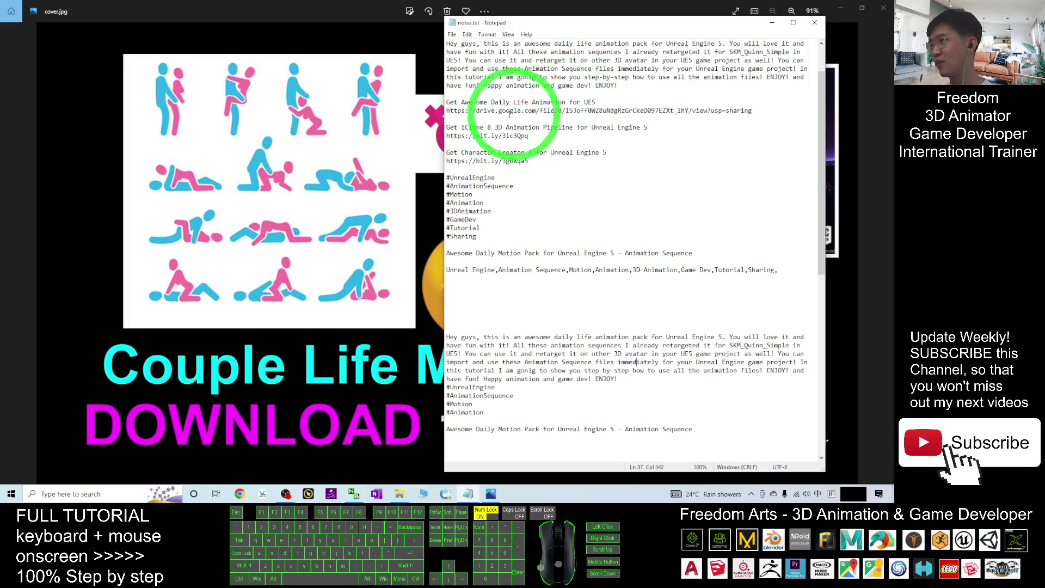
{"action": "left_click_drag", "start_coordinate": [450, 110], "coordinate": [760, 110]}
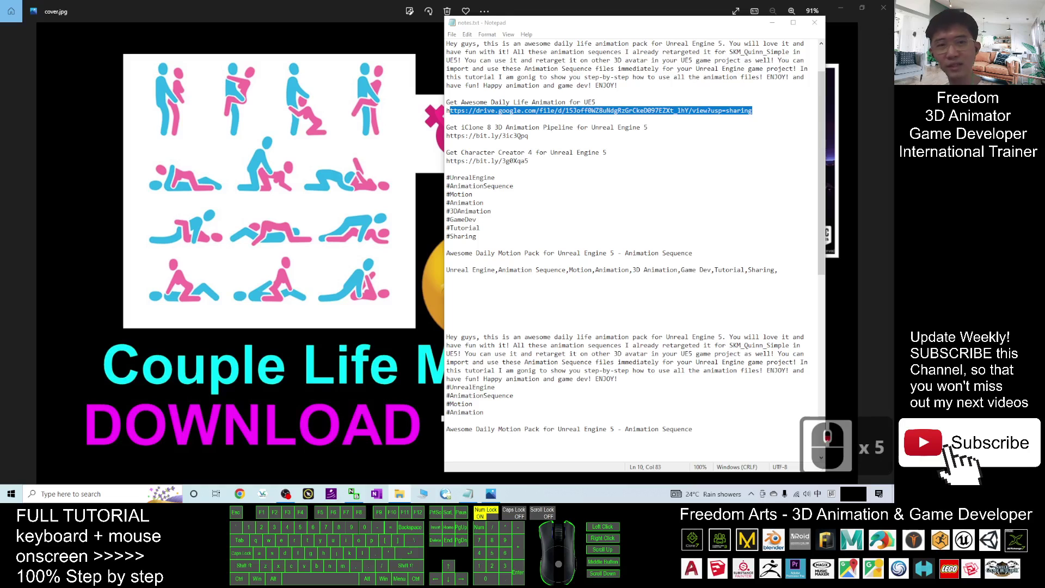
{"action": "left_click", "coordinate": [613, 102]}
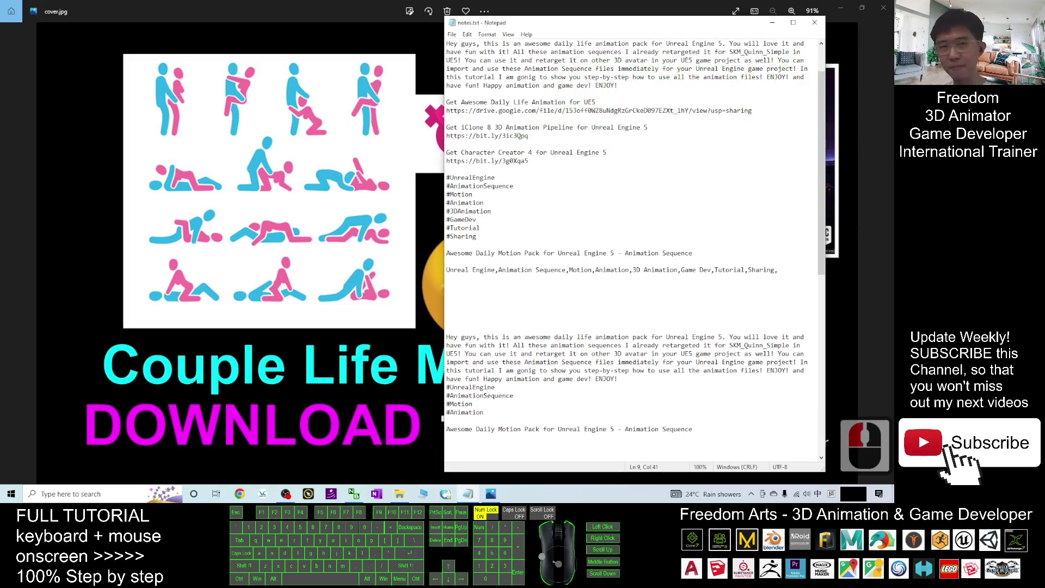
Step: Maximise and reposition the Daily Life Animation for UE5 folder window and scroll its list
{"action": "left_click_drag", "start_coordinate": [689, 187], "coordinate": [544, 2]}
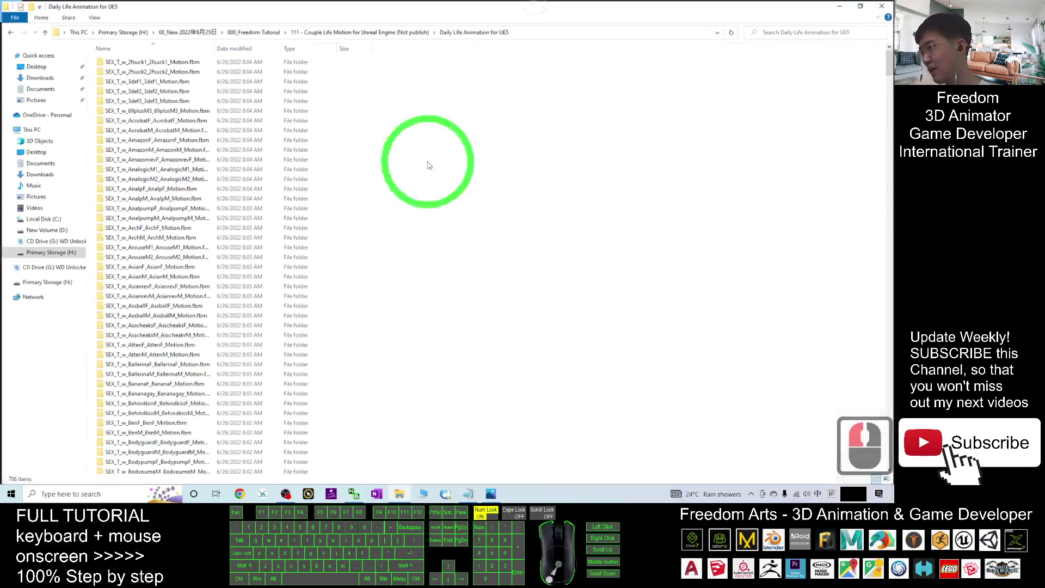
{"action": "left_click", "coordinate": [394, 5]}
{"action": "left_click_drag", "start_coordinate": [394, 5], "coordinate": [478, 35]}
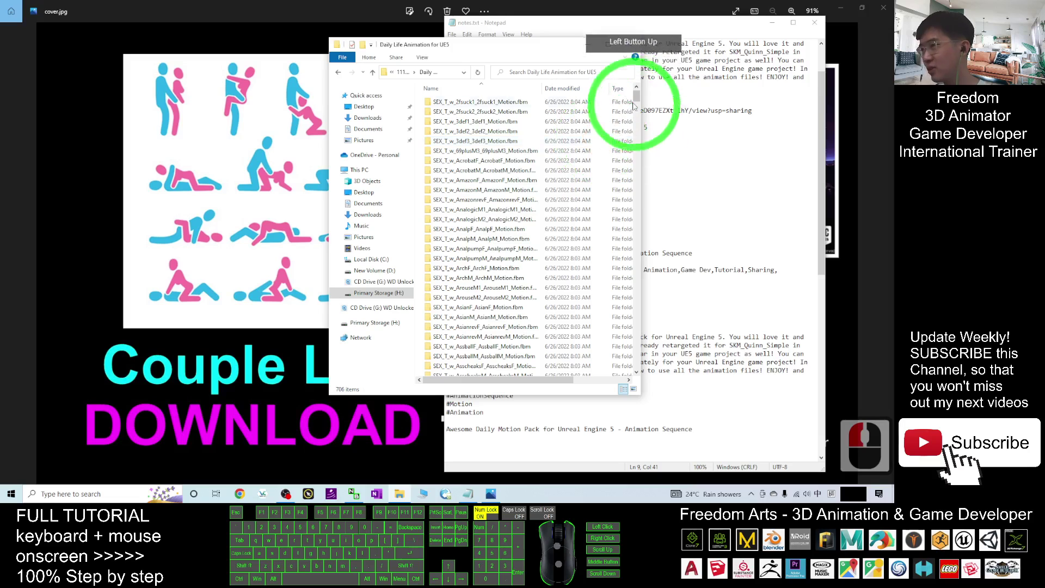
{"action": "scroll", "coordinate": [479, 163], "scroll_direction": "down", "scroll_amount": 9}
{"action": "left_click", "coordinate": [506, 233]}
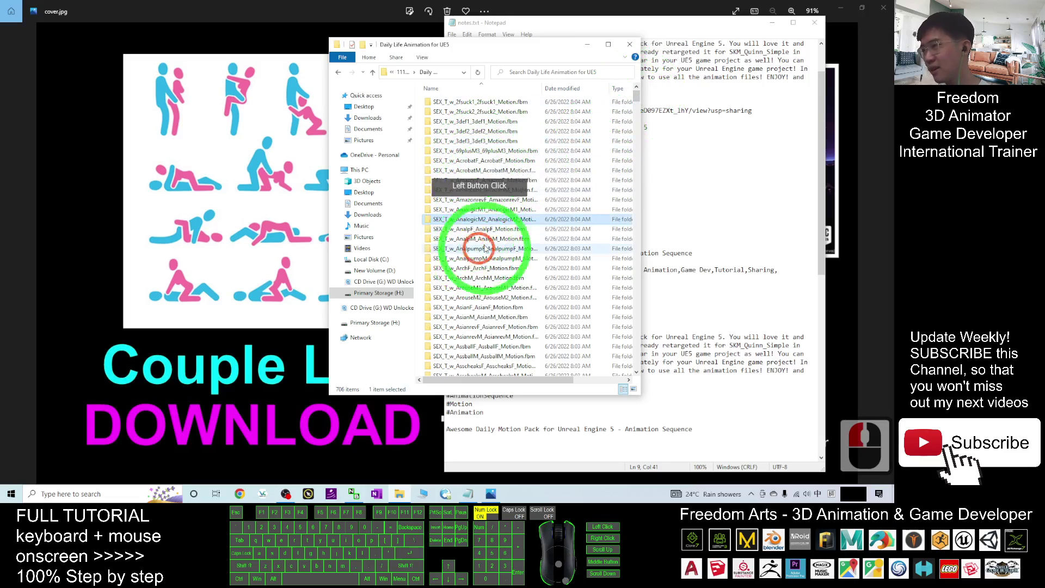
Step: Autofit the Name column so the full _Motion.fbx file names are readable
{"action": "scroll", "coordinate": [509, 233], "scroll_direction": "down", "scroll_amount": 20}
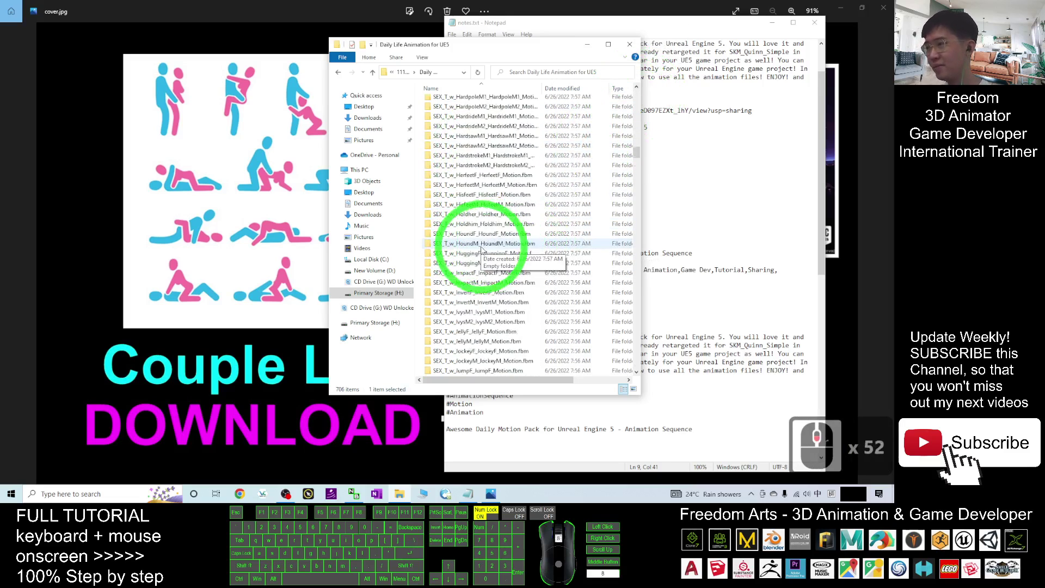
{"action": "left_click_drag", "start_coordinate": [636, 167], "coordinate": [634, 90]}
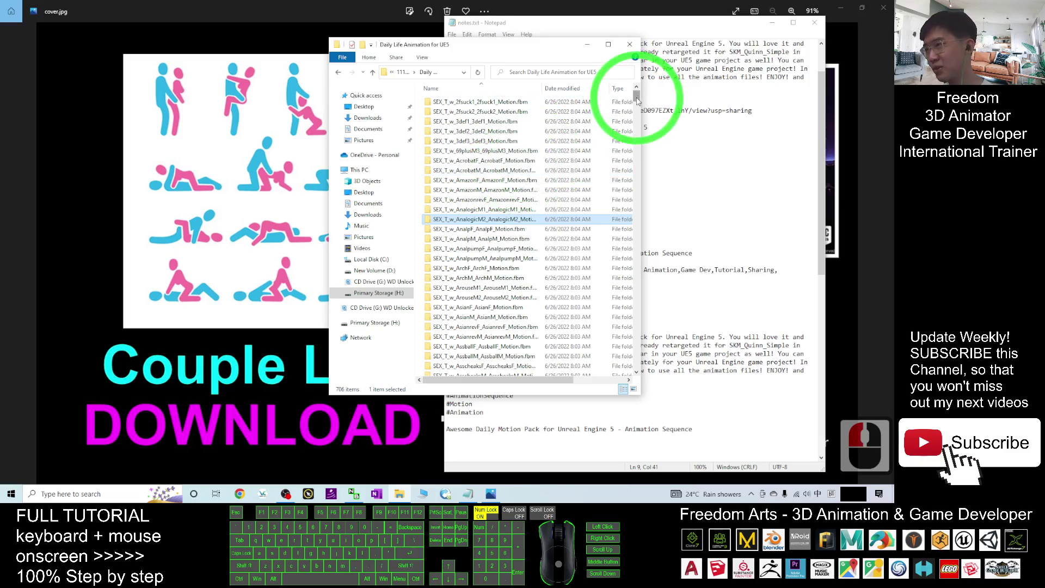
{"action": "left_click_drag", "start_coordinate": [637, 98], "coordinate": [554, 238]}
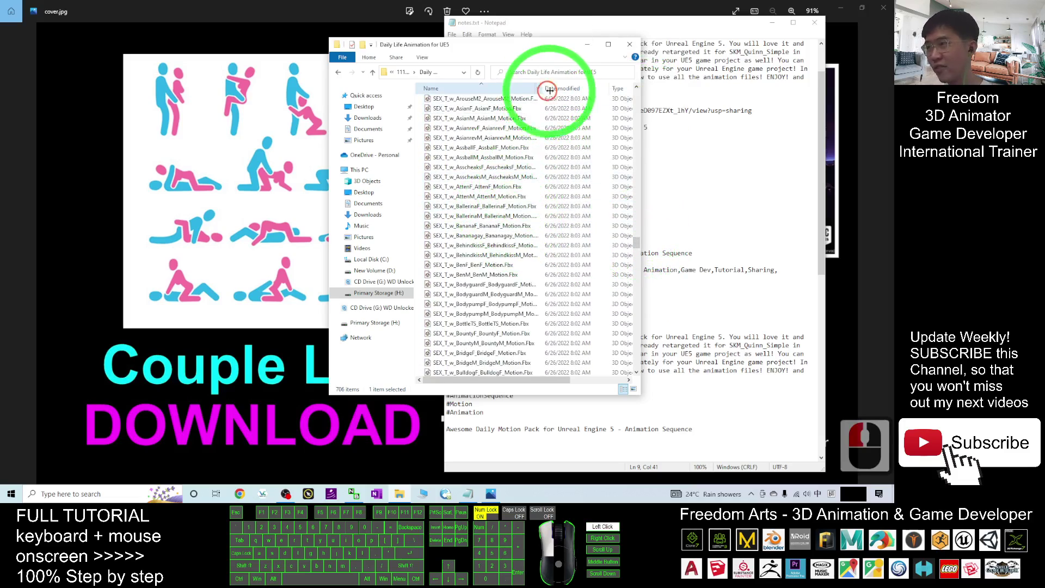
{"action": "double_click", "coordinate": [543, 89]}
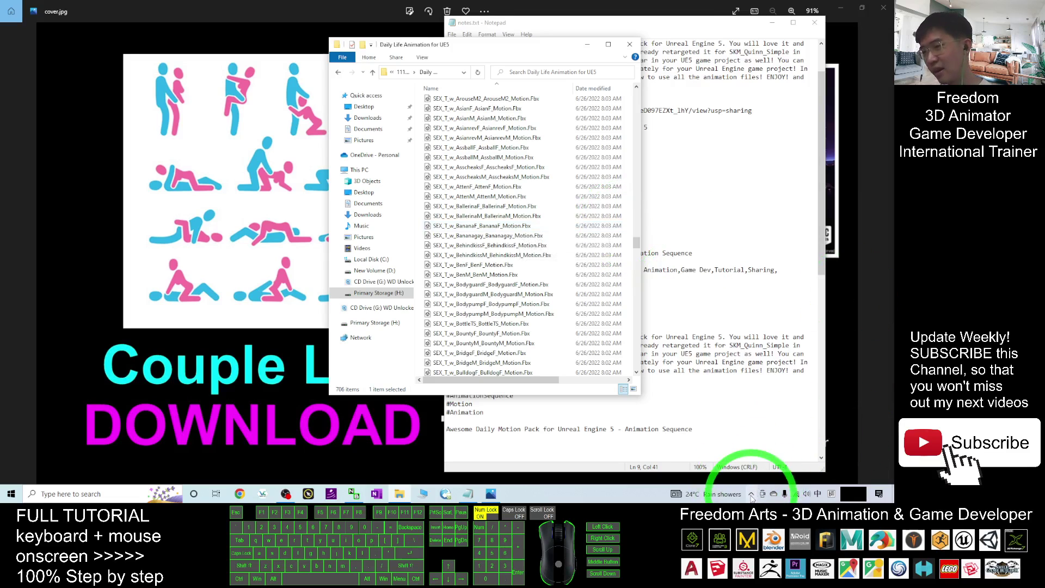
Step: Minimise the notes and cover image, then open Epic Games Launcher and sign in with Google
{"action": "left_click", "coordinate": [772, 23]}
{"action": "left_click", "coordinate": [841, 12]}
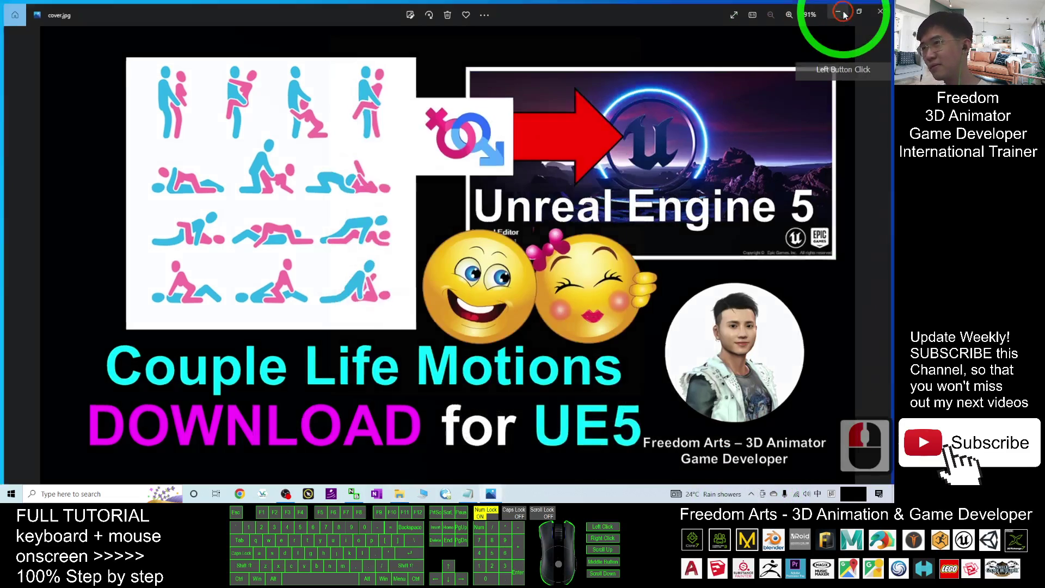
{"action": "left_click", "coordinate": [752, 494]}
{"action": "left_click", "coordinate": [769, 438]}
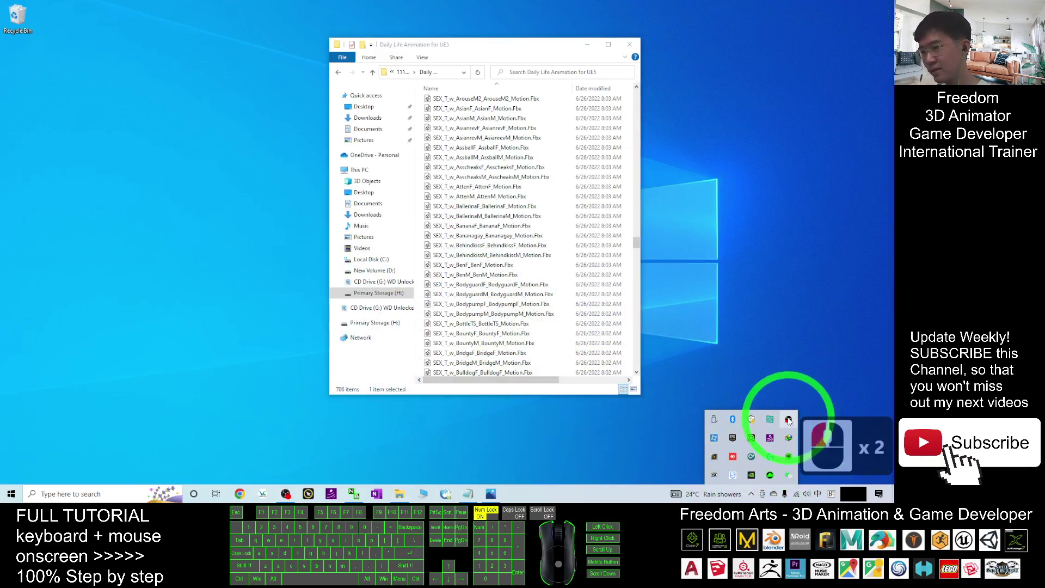
{"action": "double_click", "coordinate": [732, 439]}
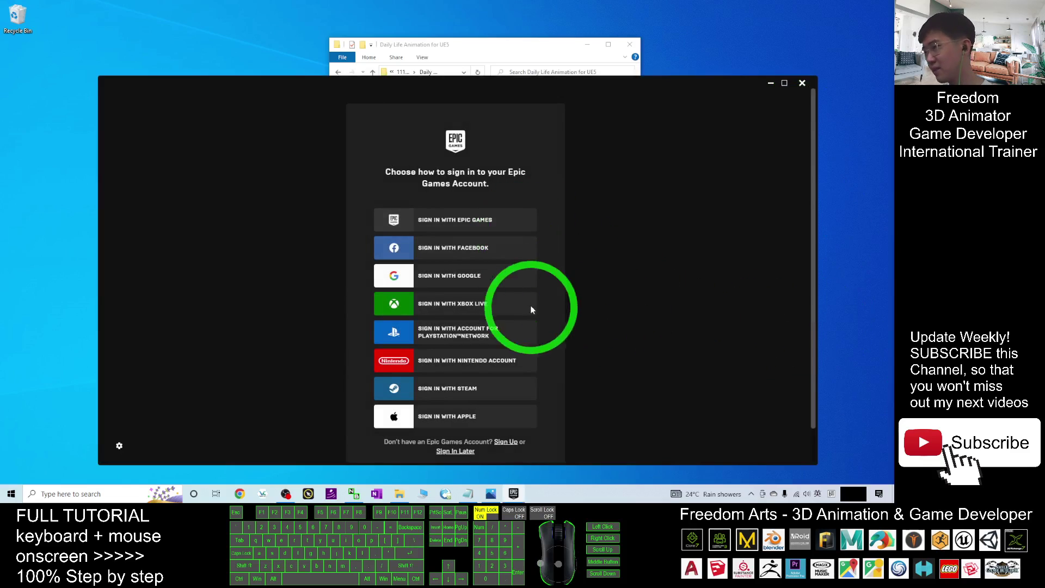
{"action": "left_click", "coordinate": [478, 275]}
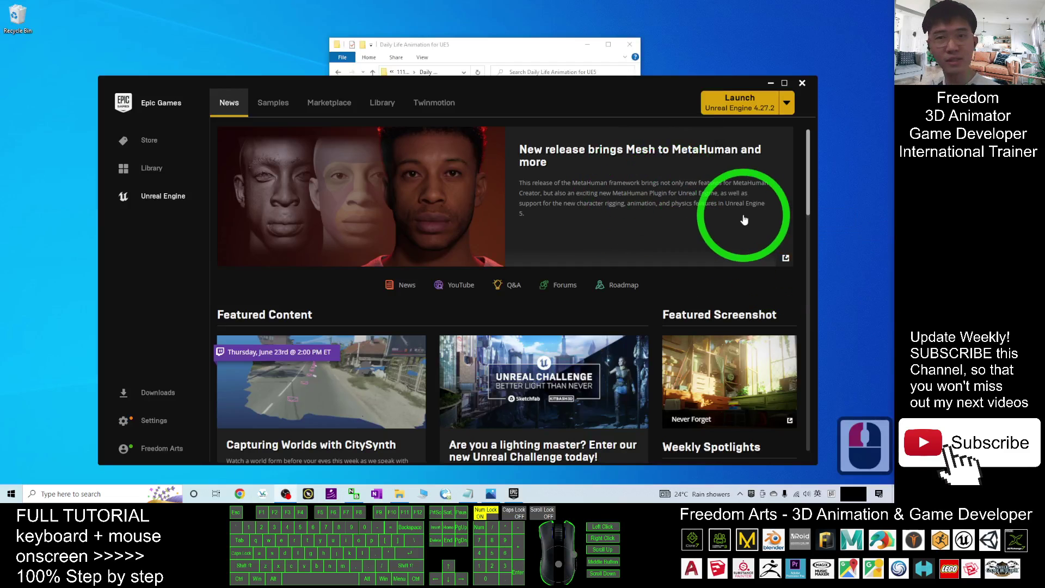
Step: Launch Unreal Engine 5.0.1 and minimise the launcher, moving the animation folder window left
{"action": "left_click", "coordinate": [790, 109]}
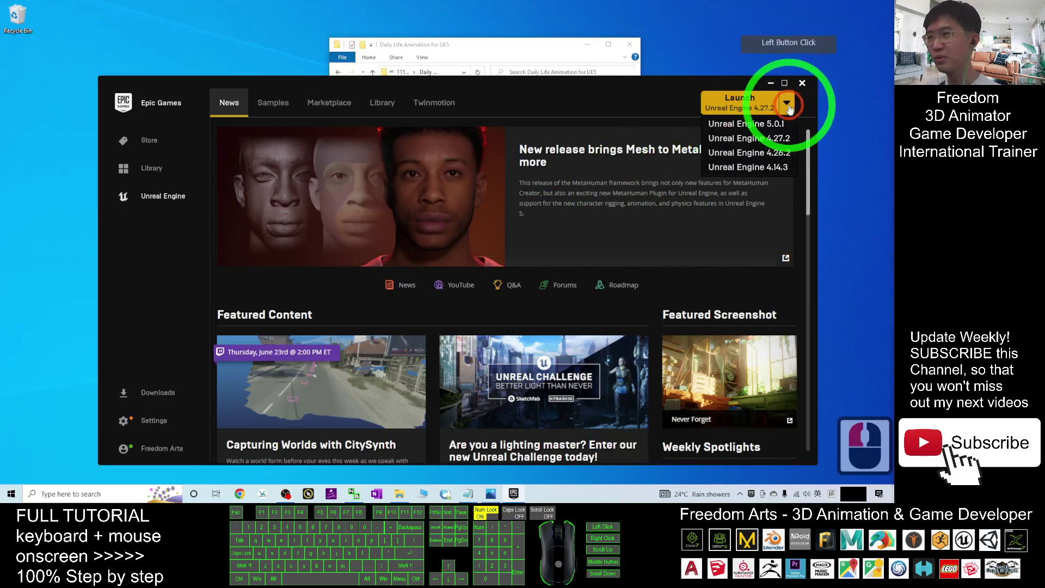
{"action": "left_click", "coordinate": [770, 114]}
{"action": "left_click", "coordinate": [762, 109]}
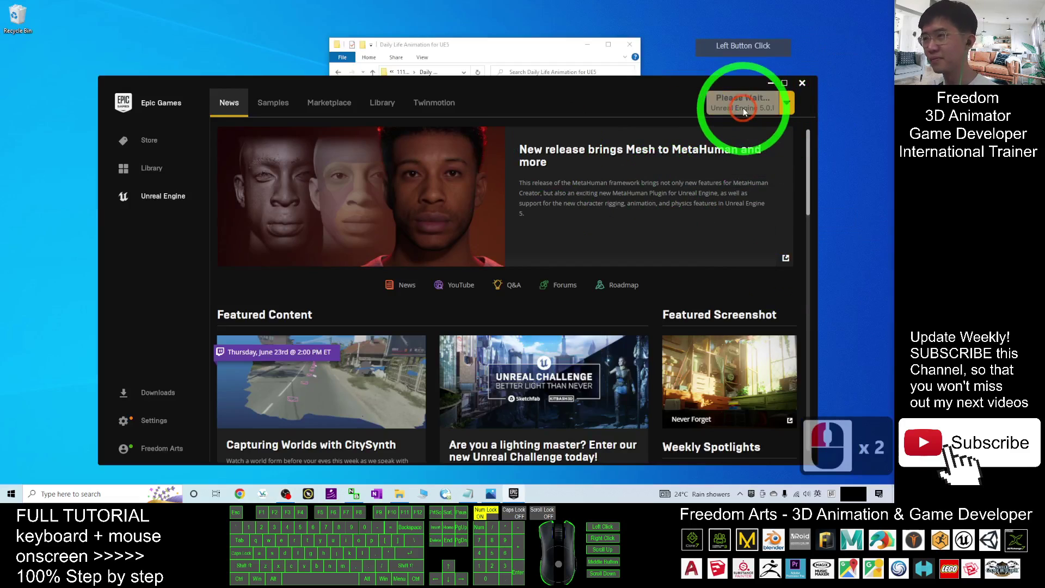
{"action": "left_click", "coordinate": [770, 82]}
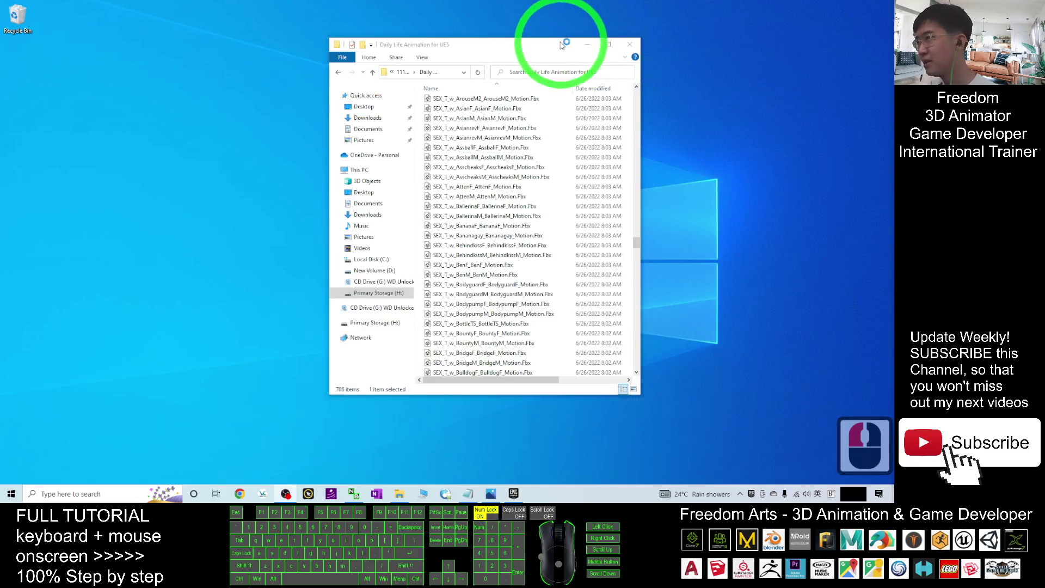
{"action": "left_click_drag", "start_coordinate": [557, 45], "coordinate": [342, 68]}
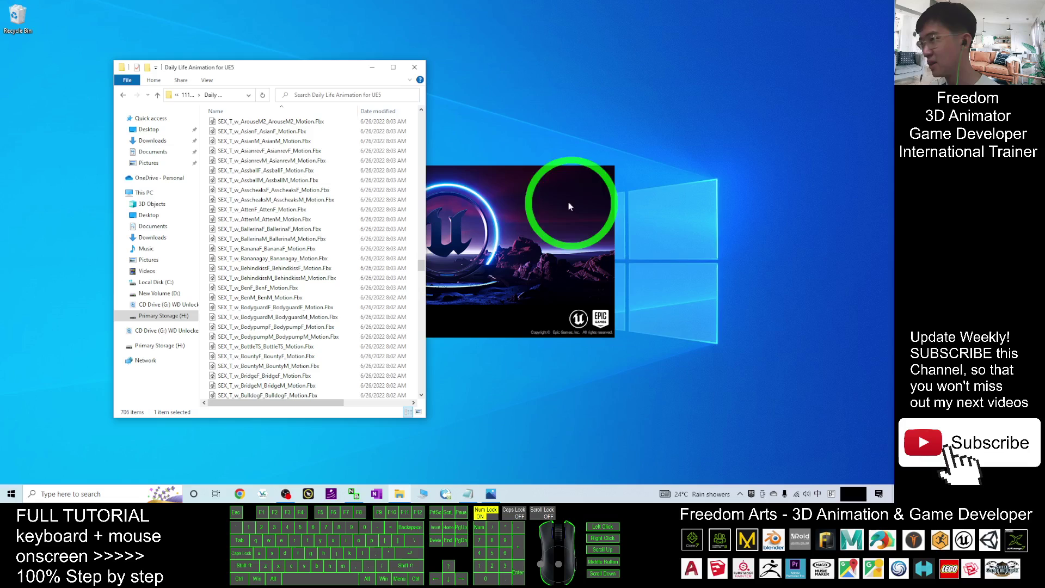
{"action": "left_click", "coordinate": [542, 183]}
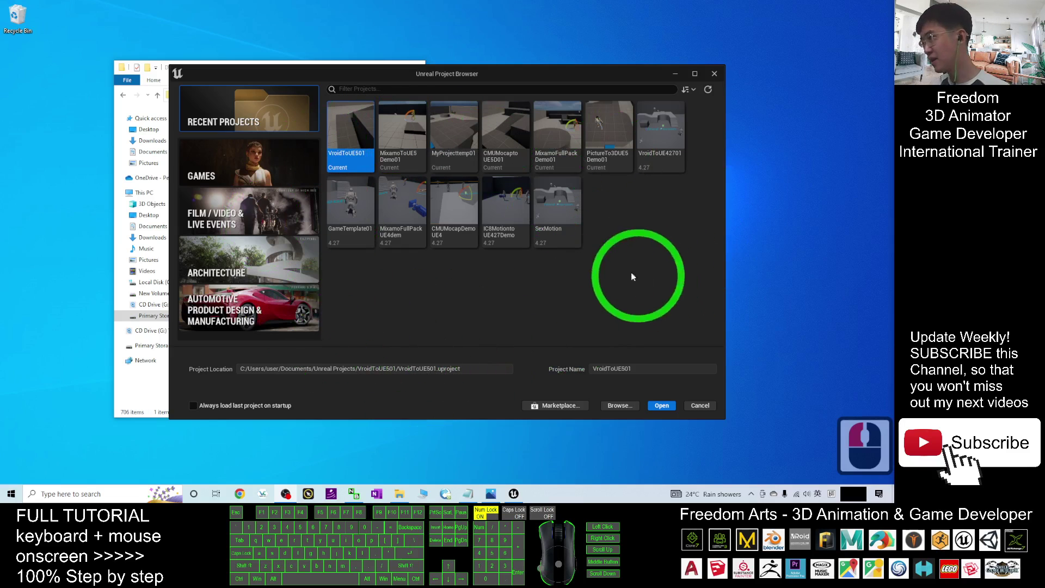
Step: Pick the Third Person game template and select the default project name MyProject
{"action": "double_click", "coordinate": [254, 189]}
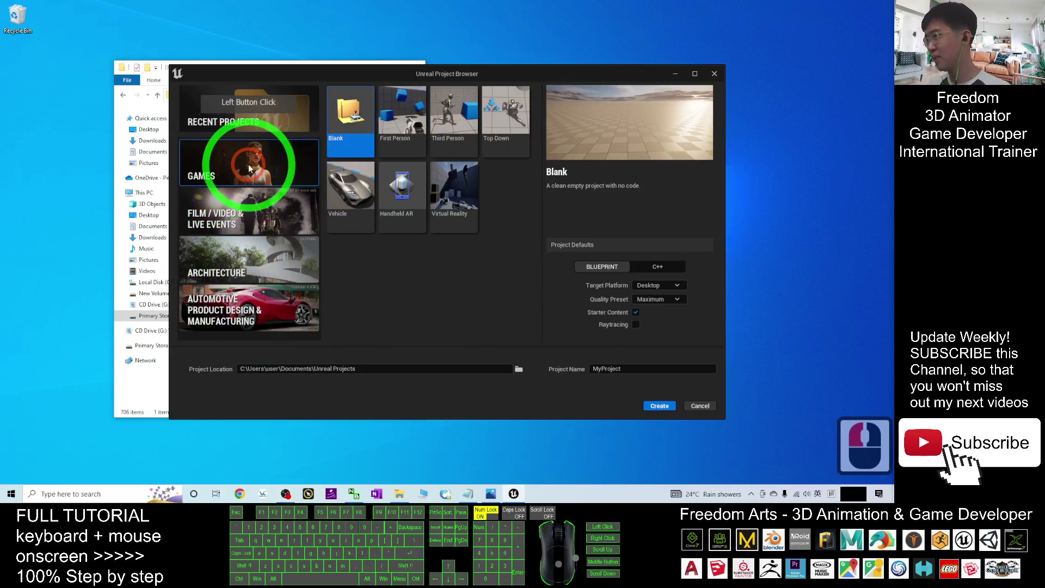
{"action": "left_click", "coordinate": [445, 120]}
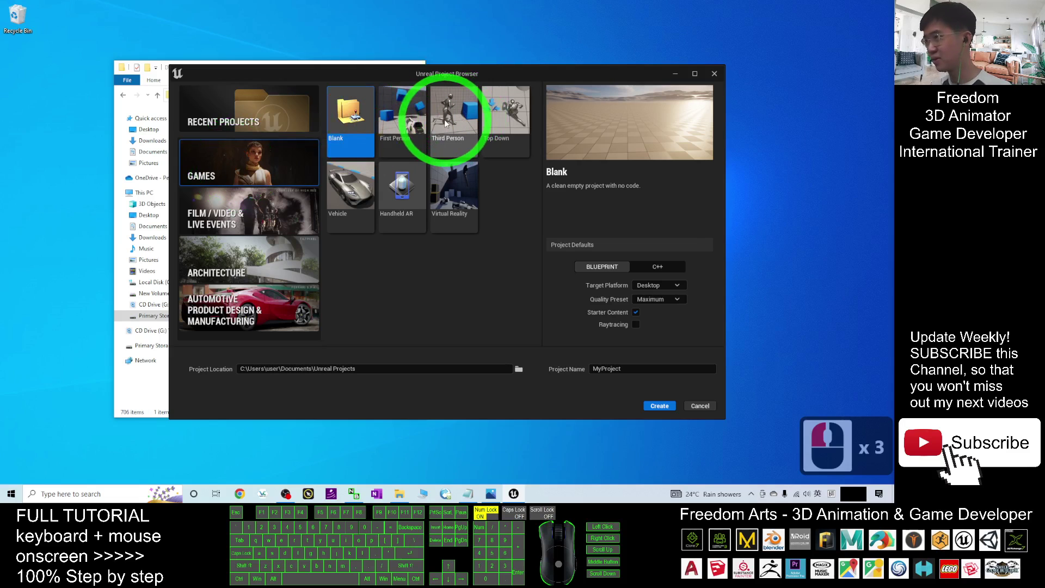
{"action": "left_click", "coordinate": [623, 327]}
{"action": "left_click", "coordinate": [625, 375]}
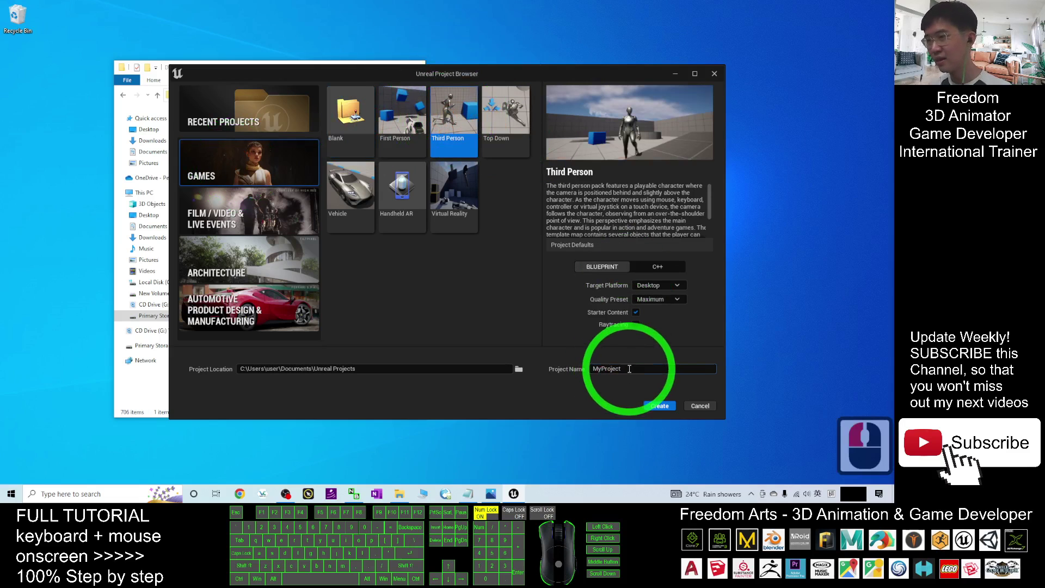
{"action": "left_click_drag", "start_coordinate": [630, 369], "coordinate": [560, 335]}
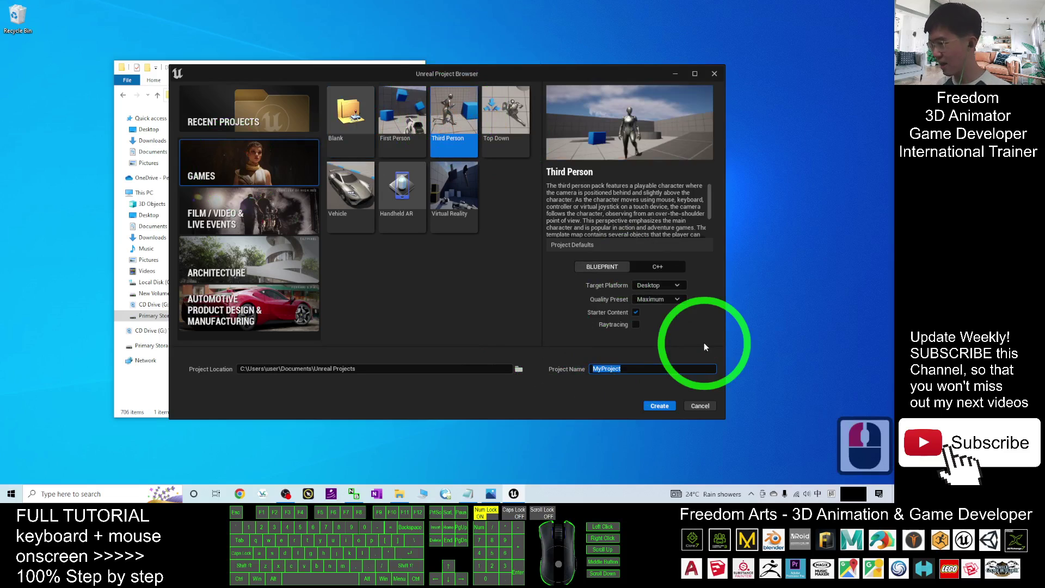
Step: Name the project DailyLifeMotionUE5 and create it
{"action": "type", "text": "Da"}
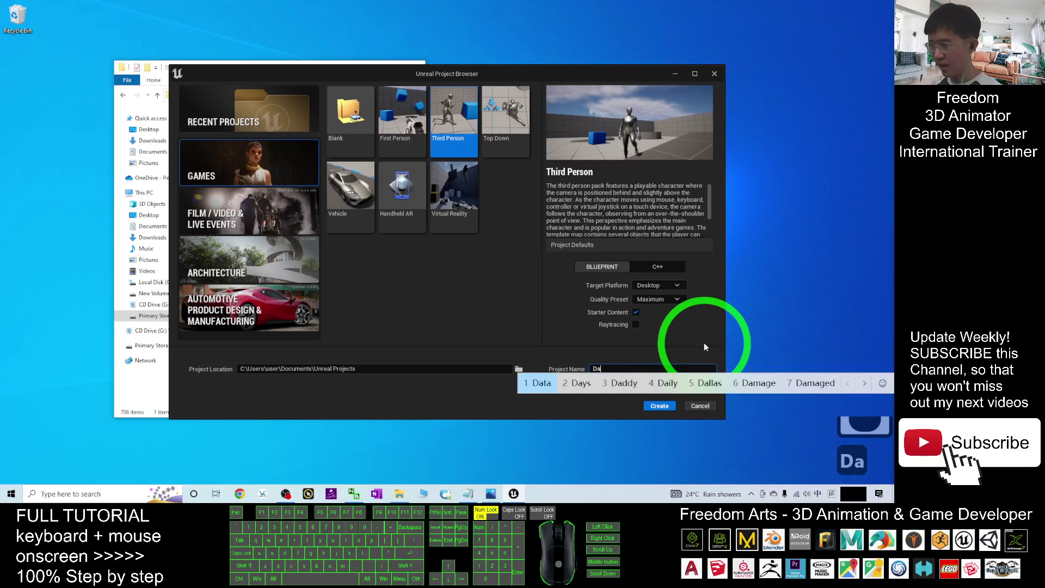
{"action": "key", "text": "BackSpace"}
{"action": "key", "text": "BackSpace"}
{"action": "type", "text": "Daili"}
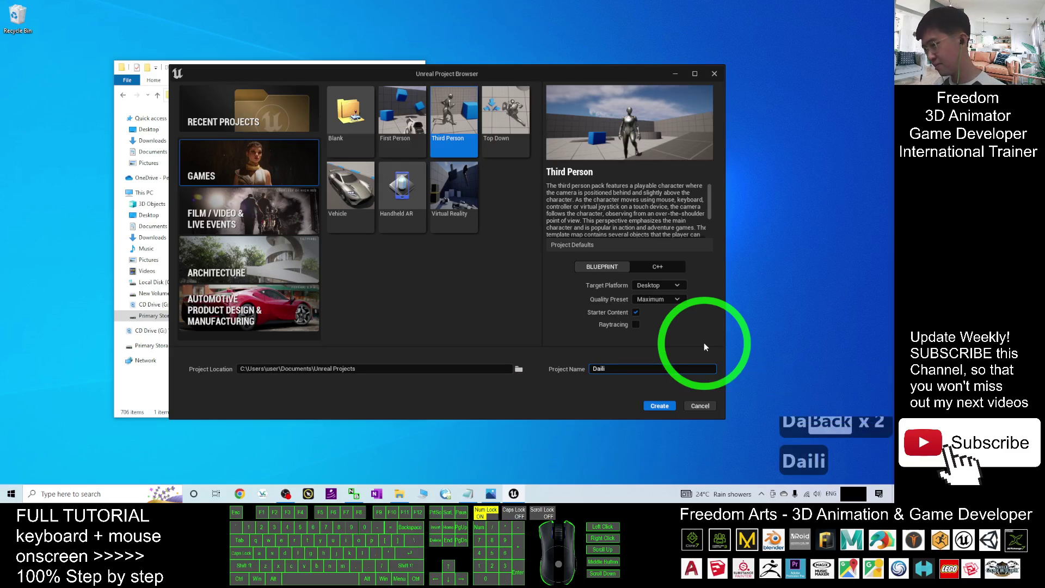
{"action": "key", "text": "BackSpace"}
{"action": "type", "text": "y"}
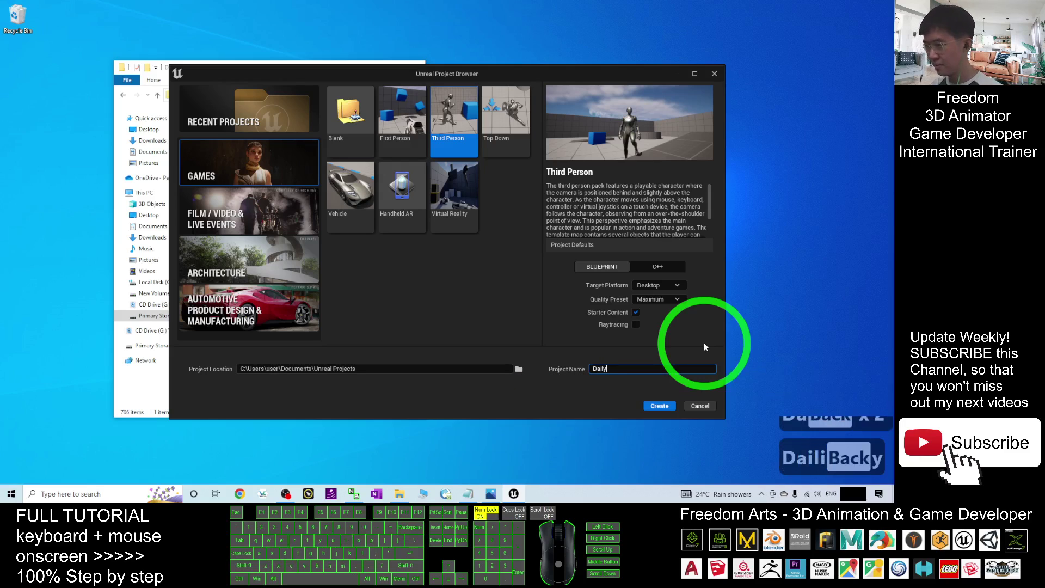
{"action": "type", "text": "LifeMotinD"}
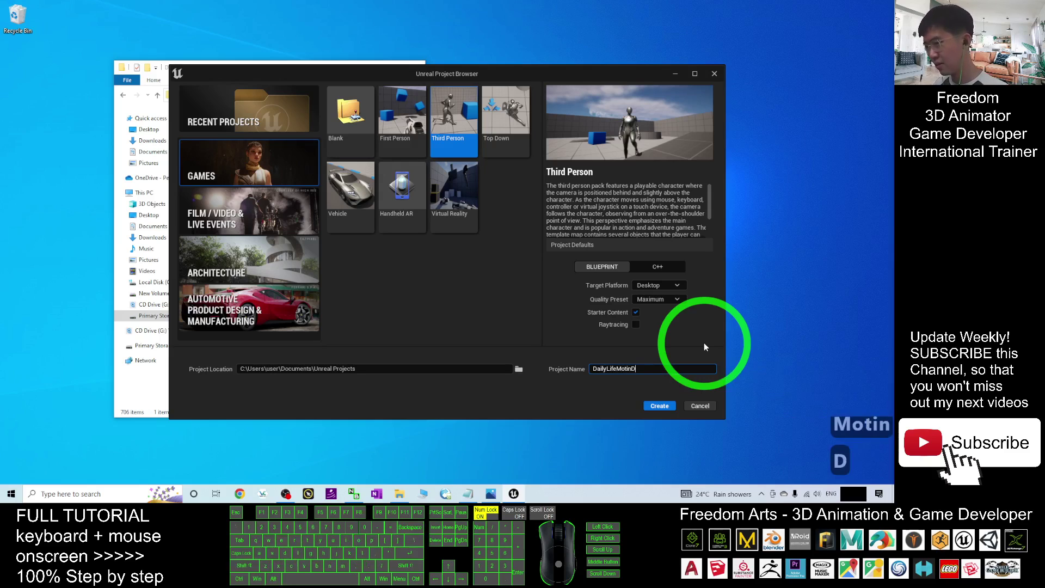
{"action": "key", "text": "BackSpace"}
{"action": "key", "text": "BackSpace"}
{"action": "key", "text": "BackSpace"}
{"action": "key", "text": "BackSpace"}
{"action": "type", "text": "otion"}
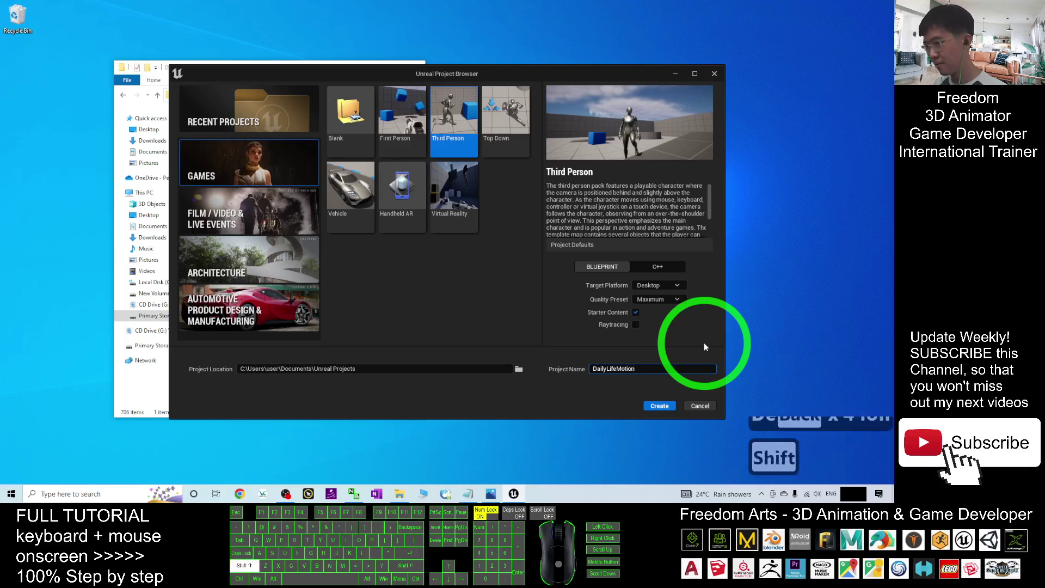
{"action": "type", "text": "DemoUE5"}
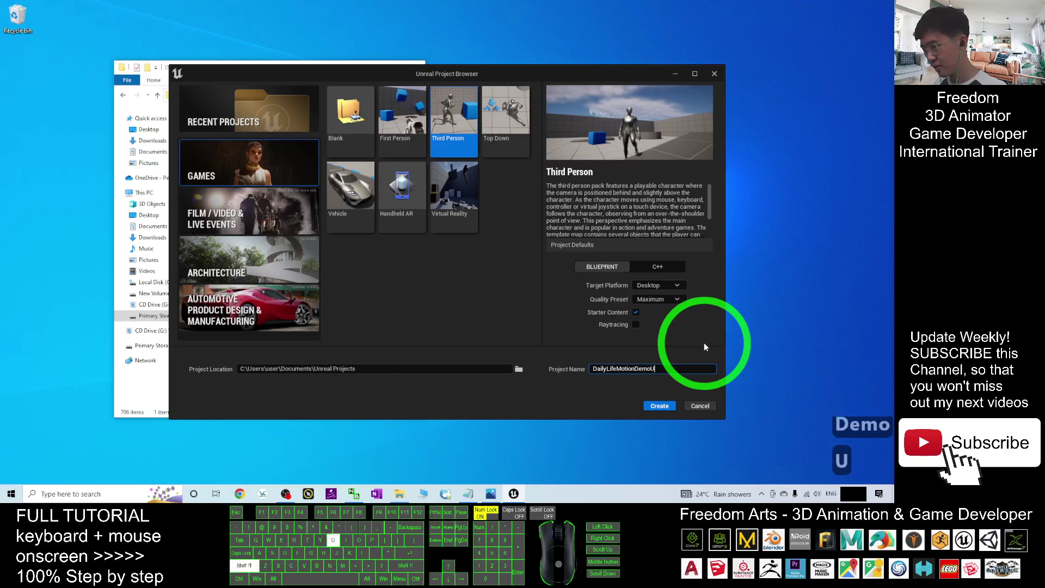
{"action": "key", "text": "Left"}
{"action": "key", "text": "Left"}
{"action": "key", "text": "Left"}
{"action": "key", "text": "Left"}
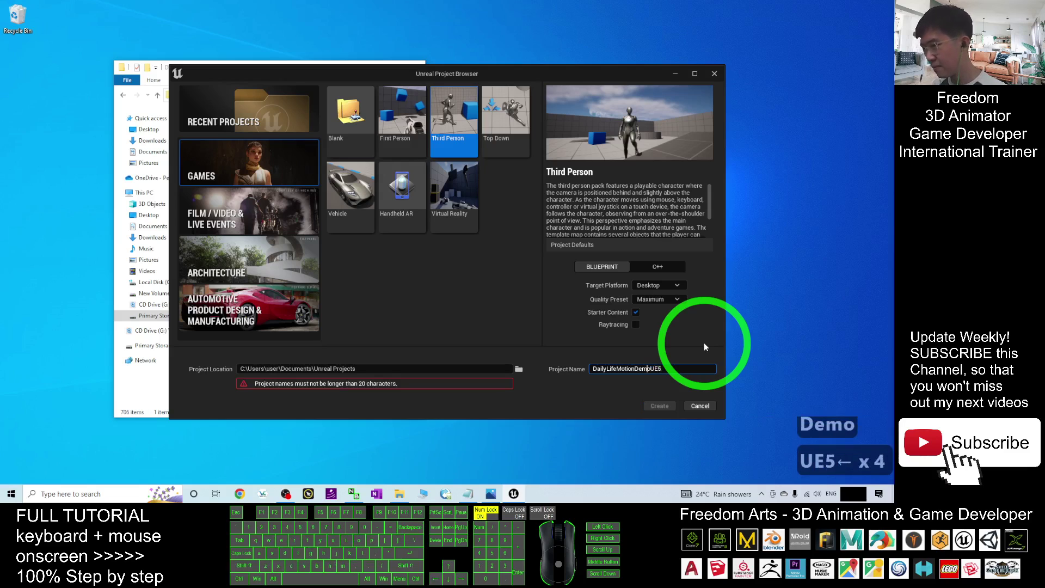
{"action": "key", "text": "Right"}
{"action": "key", "text": "BackSpace"}
{"action": "key", "text": "BackSpace"}
{"action": "key", "text": "BackSpace"}
{"action": "key", "text": "BackSpace"}
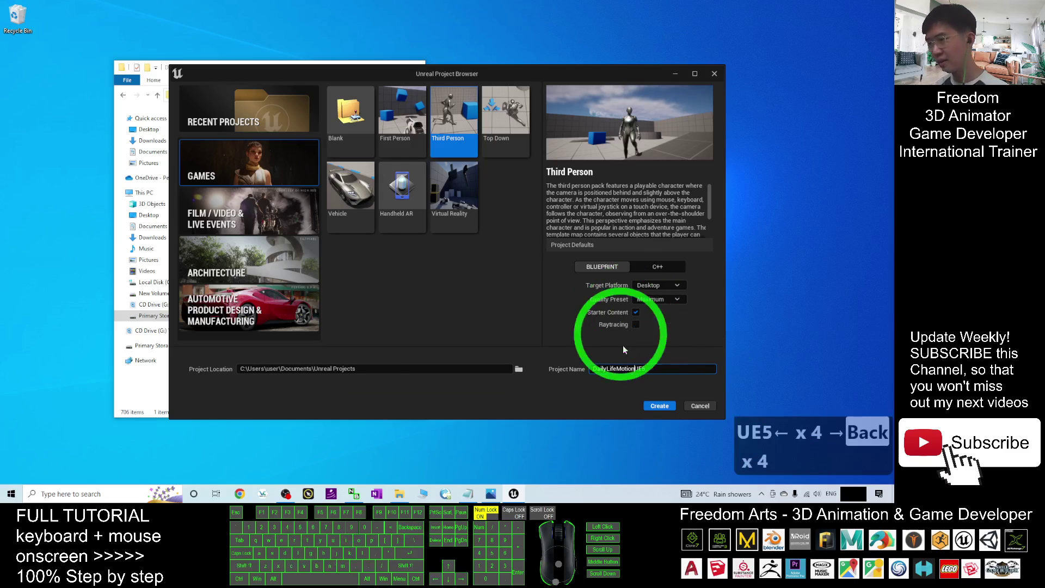
{"action": "left_click", "coordinate": [658, 407]}
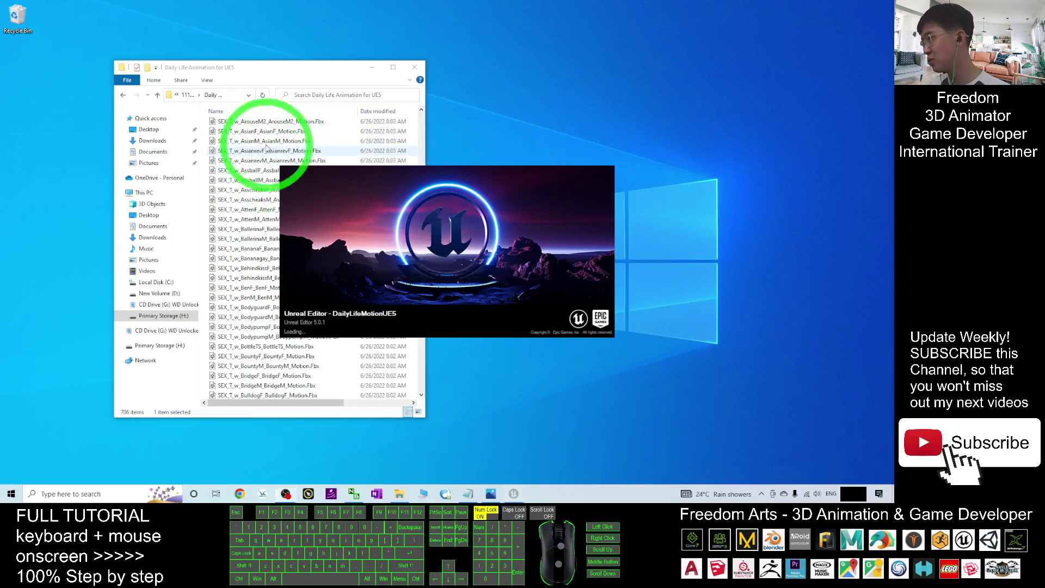
Step: Shift and scroll the File Explorer window, then minimise it while the project loads
{"action": "left_click_drag", "start_coordinate": [283, 77], "coordinate": [250, 75]}
{"action": "scroll", "coordinate": [289, 243], "scroll_direction": "down", "scroll_amount": 13}
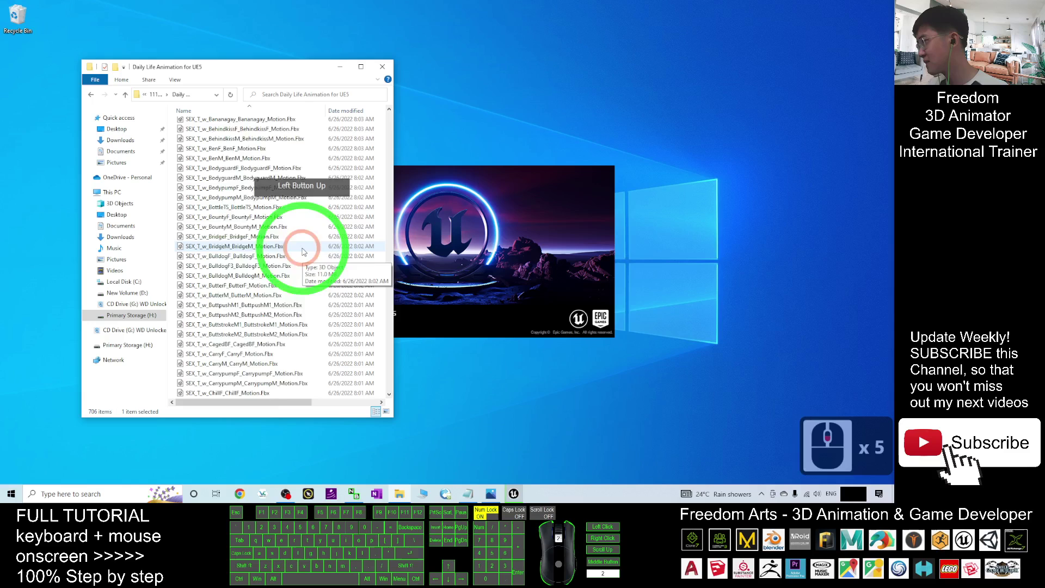
{"action": "scroll", "coordinate": [370, 226], "scroll_direction": "down", "scroll_amount": 13}
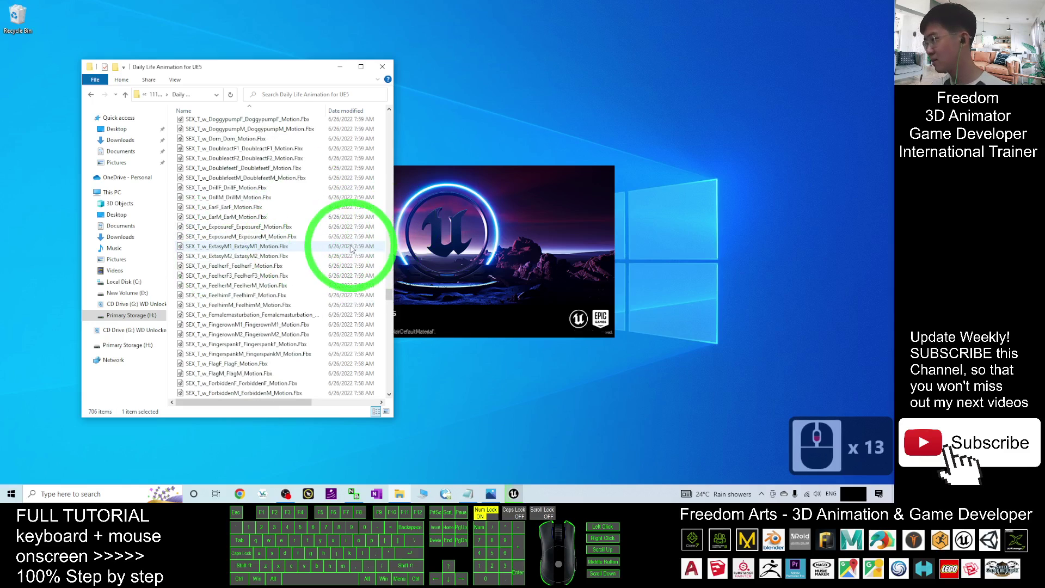
{"action": "left_click", "coordinate": [580, 94]}
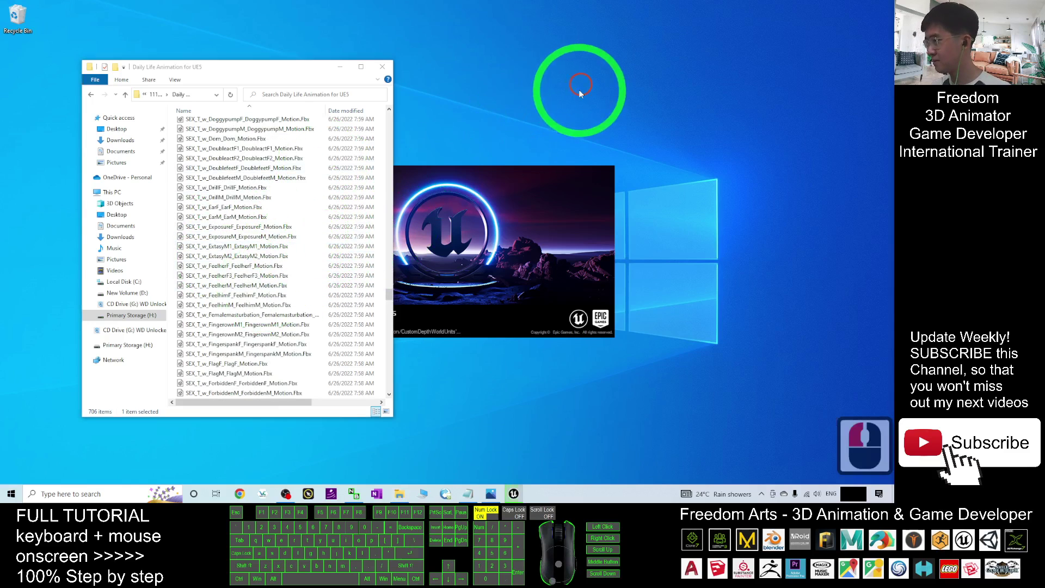
{"action": "left_click", "coordinate": [339, 67]}
{"action": "left_click", "coordinate": [766, 233]}
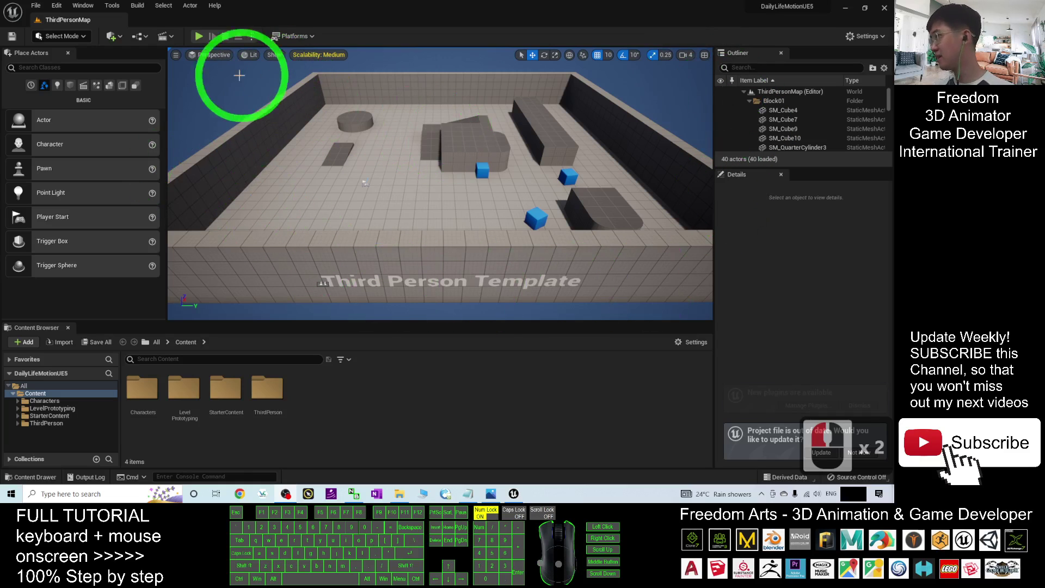
Step: Play the level and run the mannequin with WASD up the ramp and off the block, then stop
{"action": "left_click", "coordinate": [199, 36]}
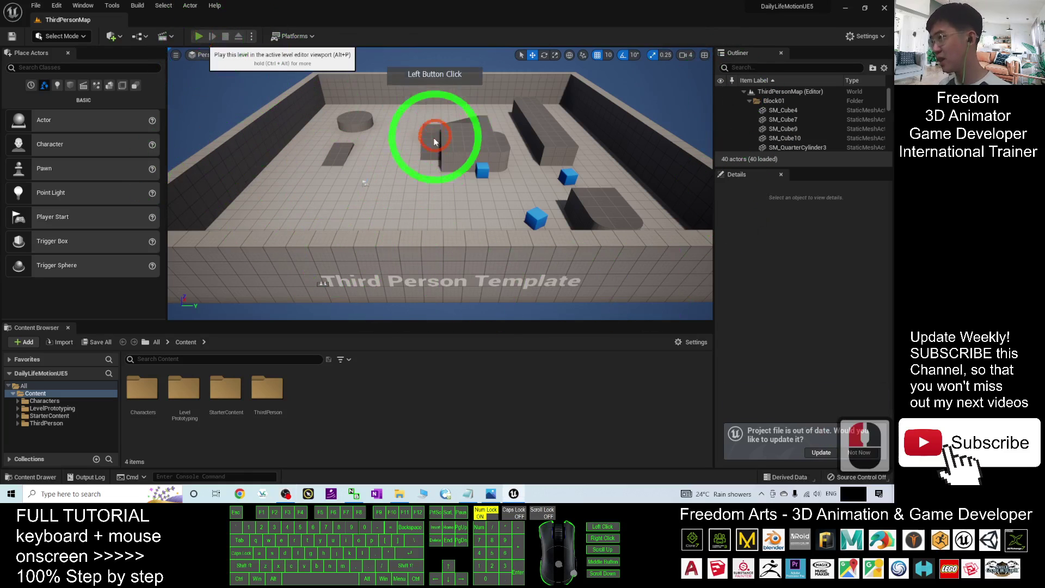
{"action": "key", "text": "w"}
{"action": "key", "text": "s"}
{"action": "key", "text": "a"}
{"action": "key", "text": "d"}
{"action": "key", "text": "w"}
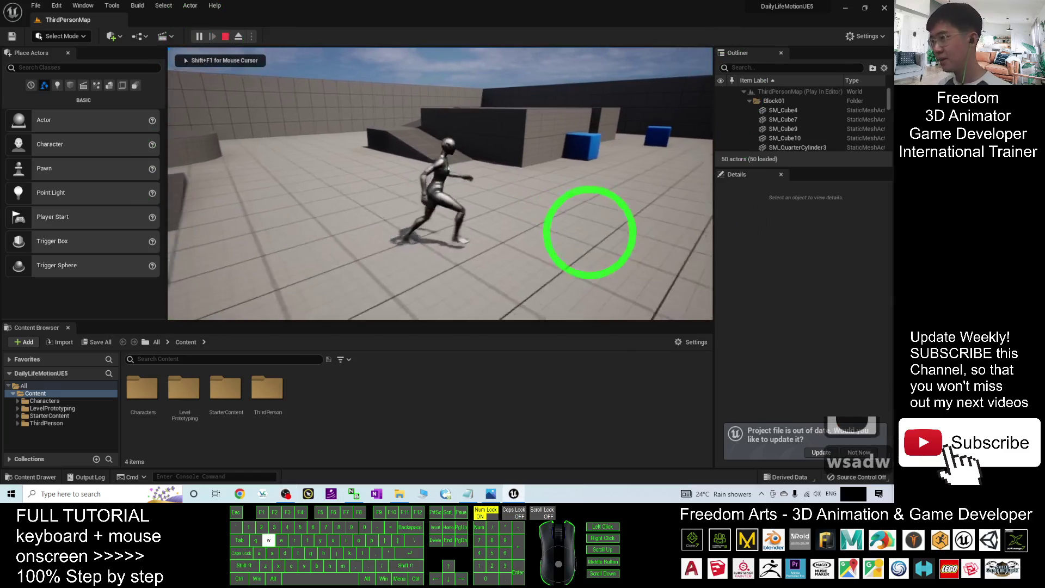
{"action": "key", "text": "a"}
{"action": "key", "text": "s"}
{"action": "key", "text": "a"}
{"action": "key", "text": "d"}
{"action": "key", "text": "s"}
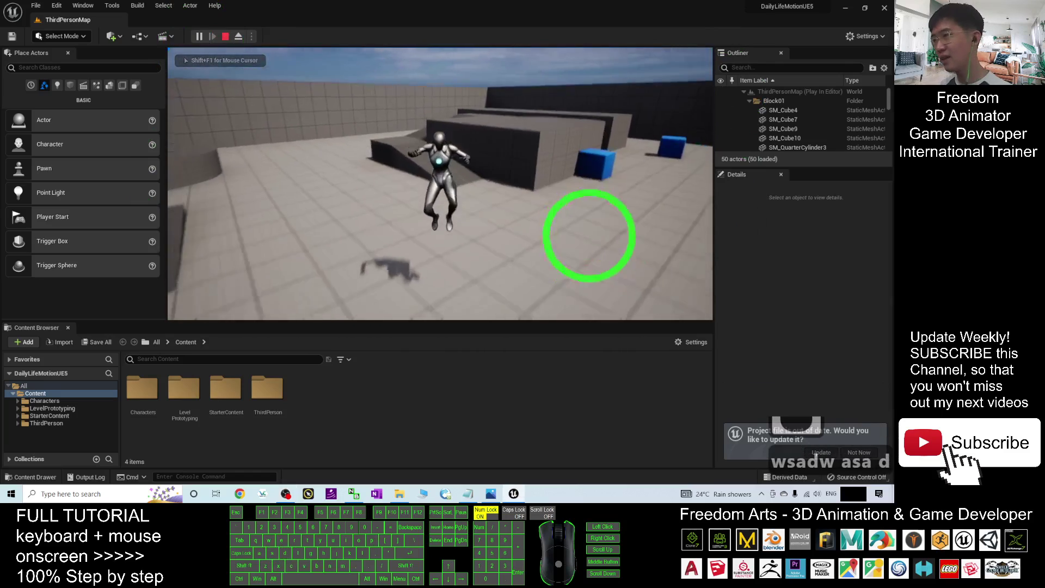
{"action": "key", "text": "w"}
{"action": "key", "text": "d"}
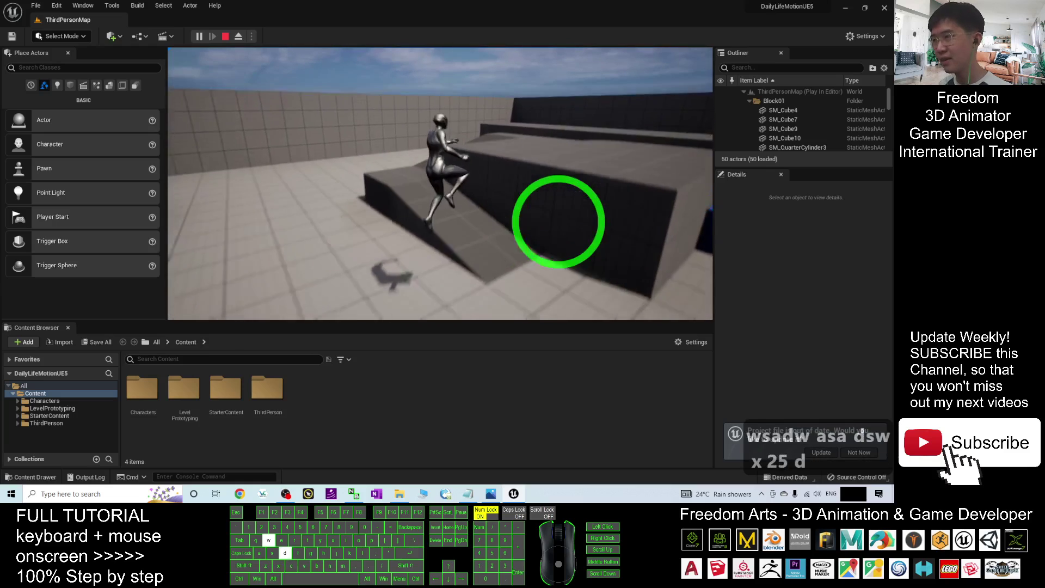
{"action": "key", "text": "a"}
{"action": "key", "text": "d"}
{"action": "key", "text": "s"}
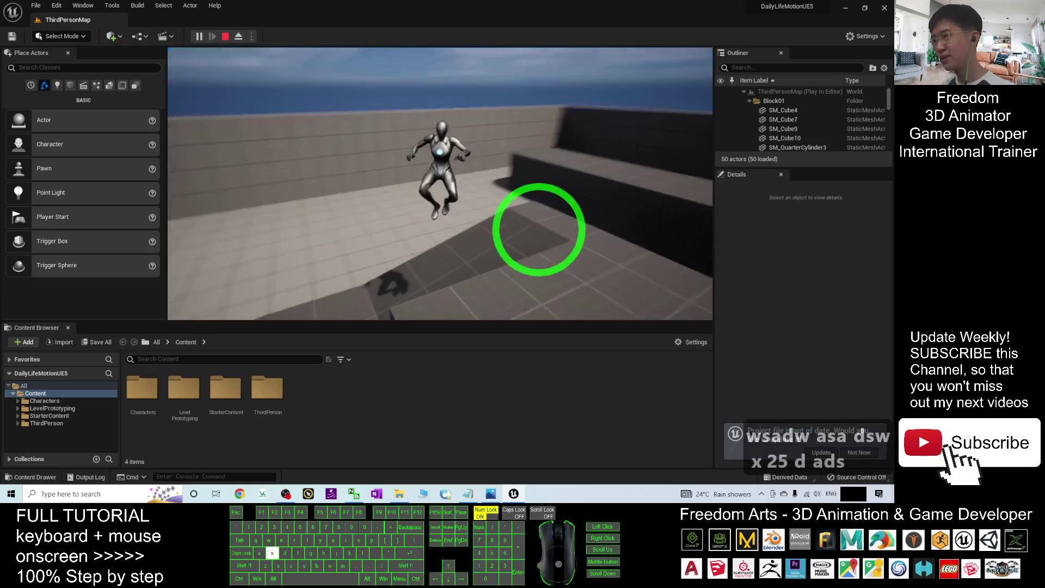
{"action": "key", "text": "d"}
{"action": "key", "text": "d"}
{"action": "key", "text": "a"}
{"action": "key", "text": "d"}
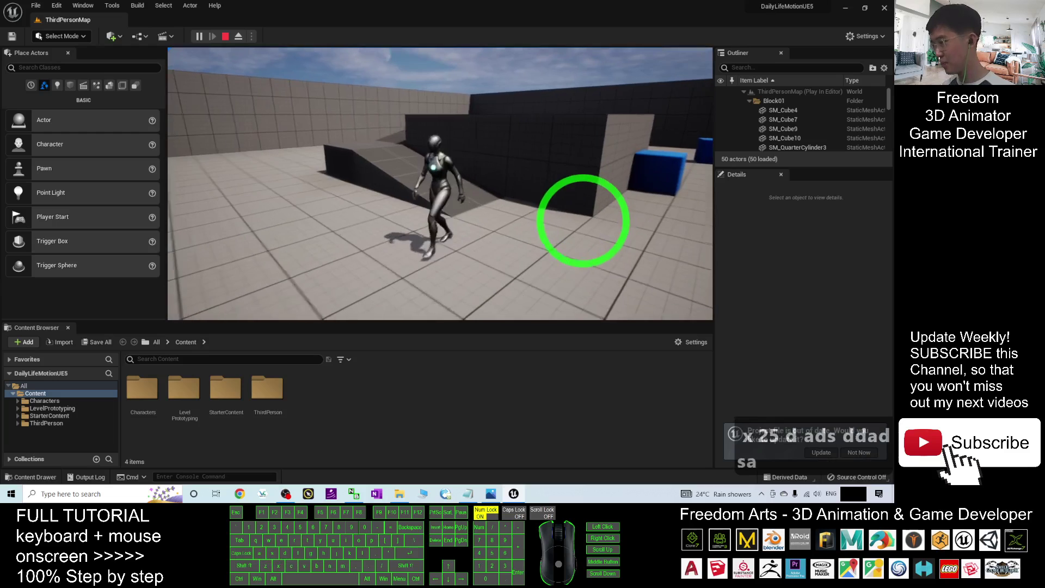
{"action": "key", "text": "Escape"}
Step: Fly the editor camera through the level and close the Content Browser panel
{"action": "scroll", "coordinate": [546, 213], "scroll_direction": "down", "scroll_amount": 4}
{"action": "scroll", "coordinate": [547, 212], "scroll_direction": "down", "scroll_amount": 2}
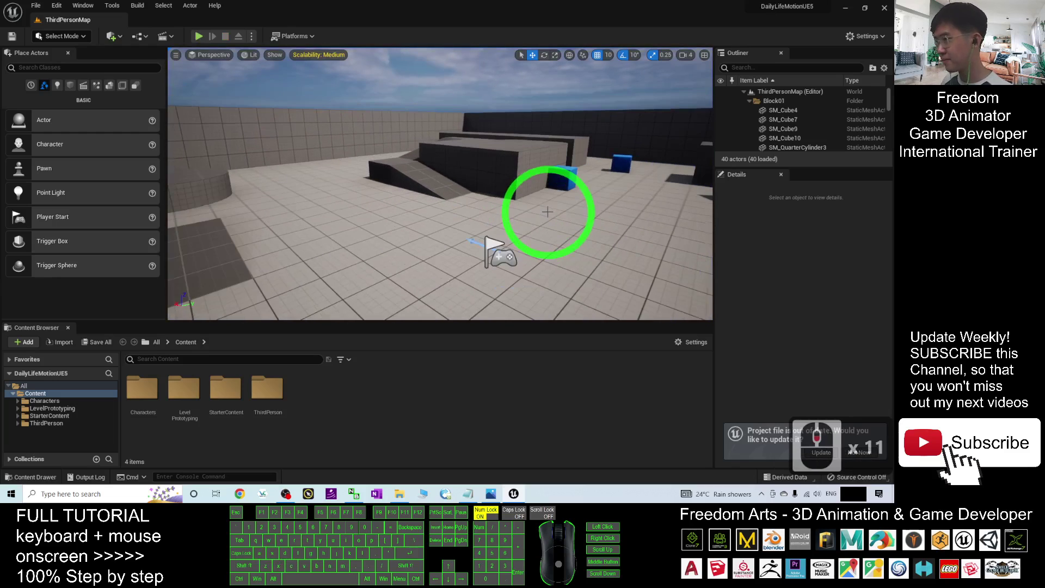
{"action": "right_click_drag", "start_coordinate": [546, 214], "coordinate": [487, 307]}
{"action": "key", "text": "s"}
{"action": "key", "text": "a"}
{"action": "key", "text": "w"}
{"action": "key", "text": "d"}
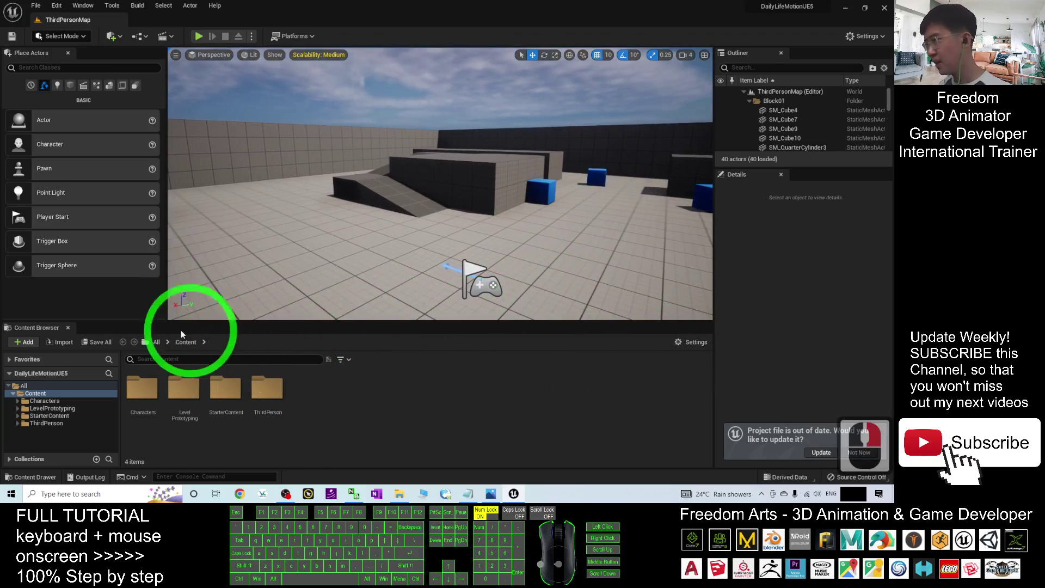
{"action": "left_click", "coordinate": [68, 328]}
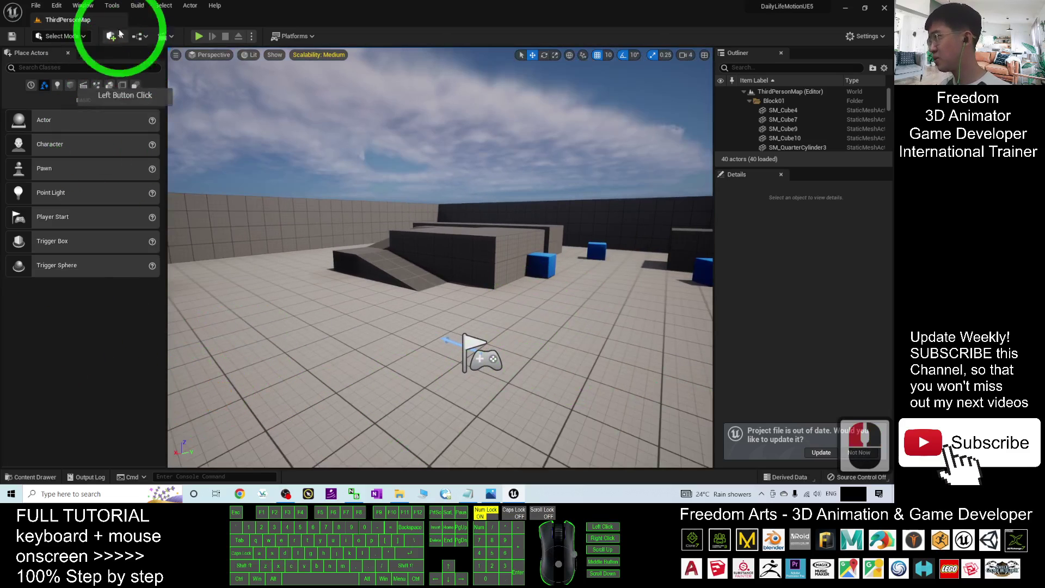
{"action": "left_click", "coordinate": [83, 6]}
Step: Reopen Content Browser 1 and navigate to Content > Characters > Mannequins > Meshes
{"action": "left_click", "coordinate": [123, 41]}
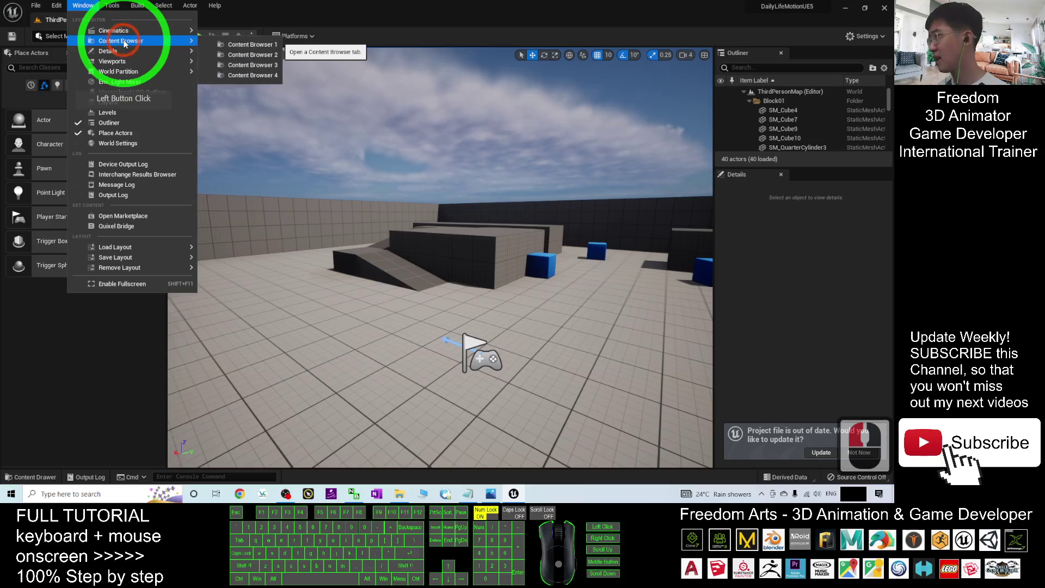
{"action": "left_click", "coordinate": [252, 45]}
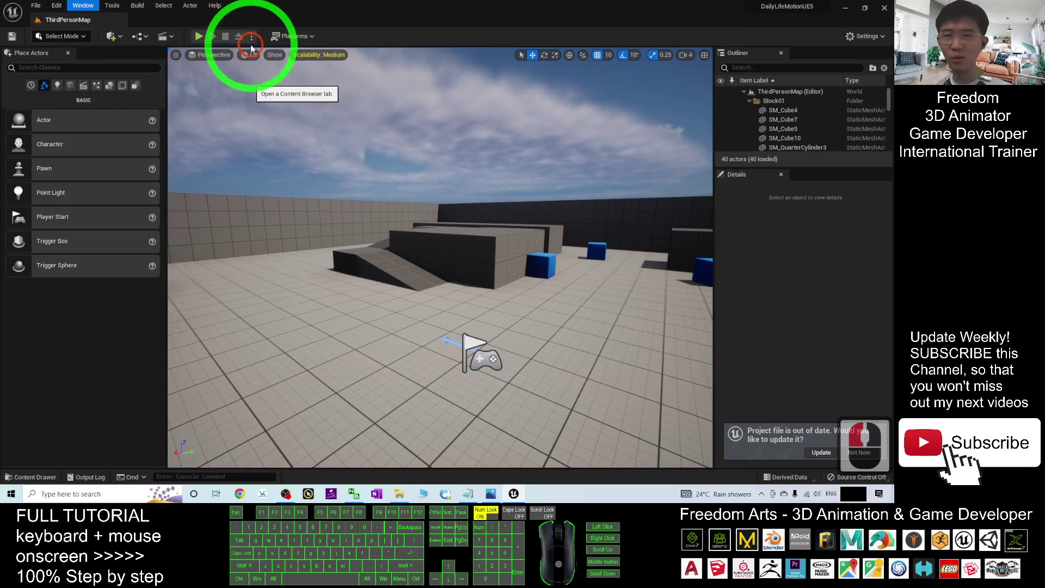
{"action": "left_click", "coordinate": [182, 340]}
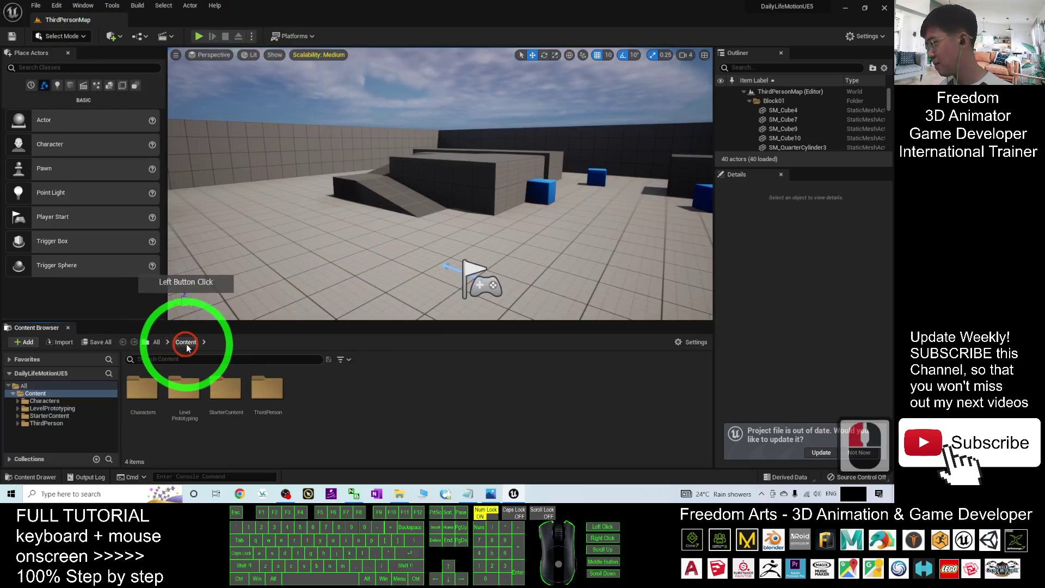
{"action": "left_click", "coordinate": [181, 341]}
{"action": "left_click", "coordinate": [182, 340]}
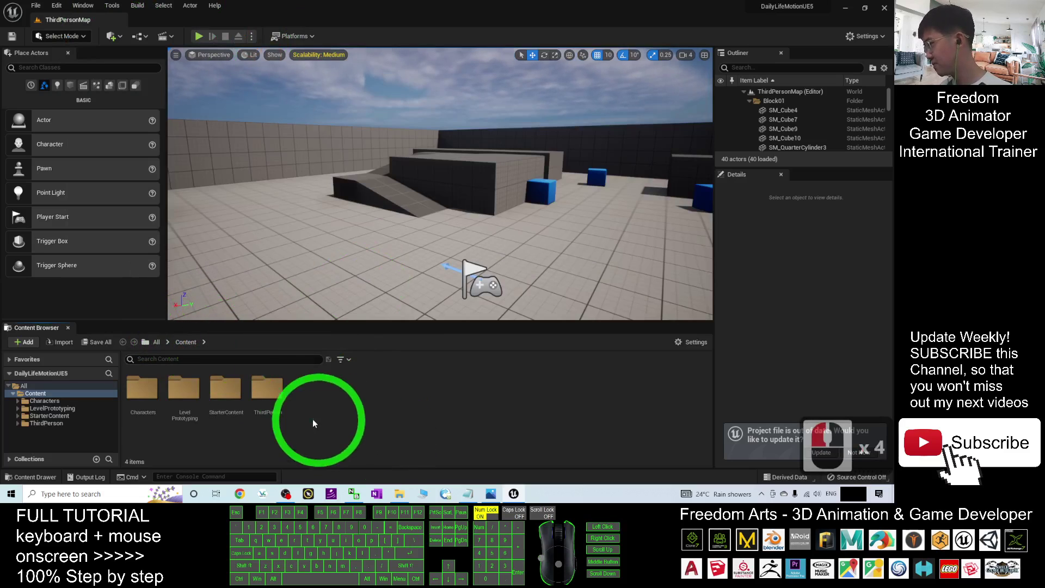
{"action": "double_click", "coordinate": [143, 387]}
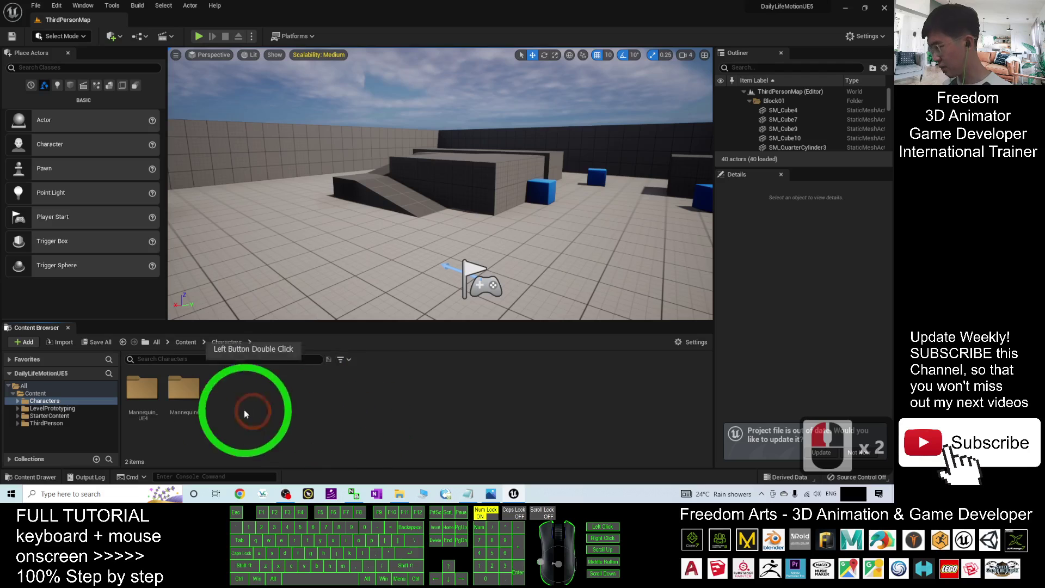
{"action": "double_click", "coordinate": [184, 388]}
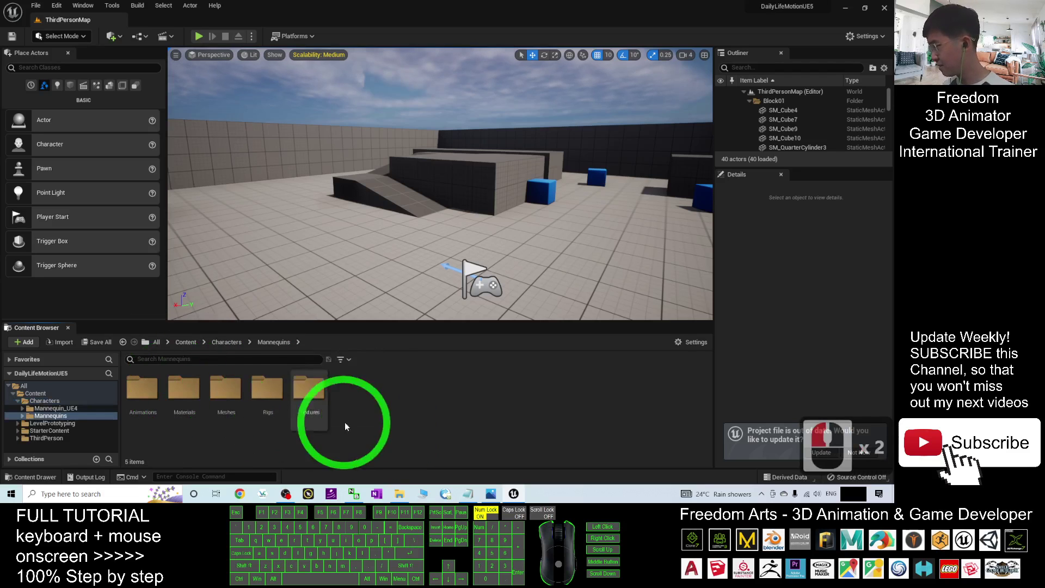
{"action": "double_click", "coordinate": [228, 391]}
Step: Preview the SKM_Quinn_Simple mesh and orbit around it
{"action": "left_click", "coordinate": [345, 399]}
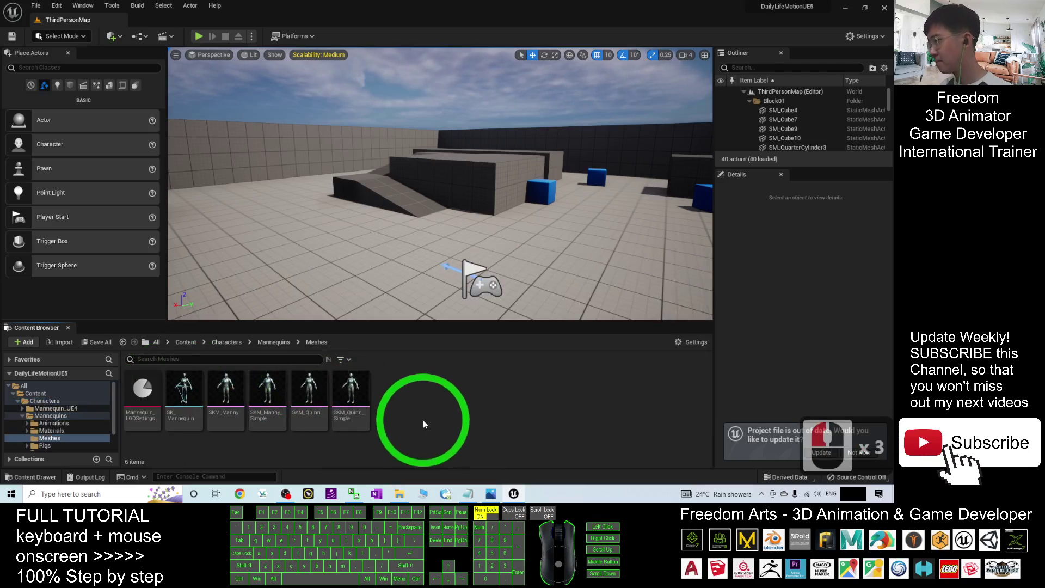
{"action": "double_click", "coordinate": [348, 390]}
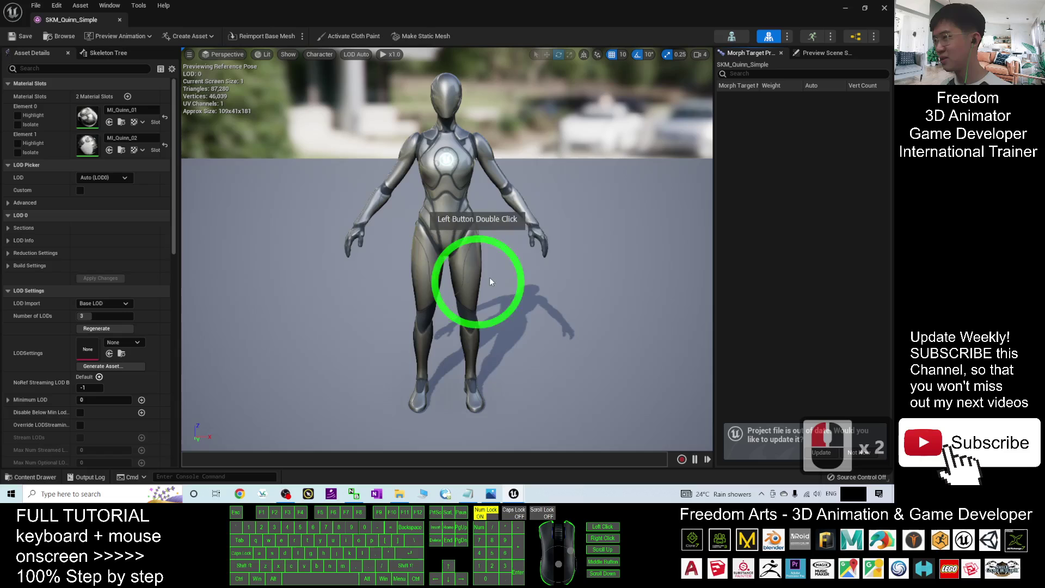
{"action": "left_click_drag", "start_coordinate": [377, 325], "coordinate": [602, 263]}
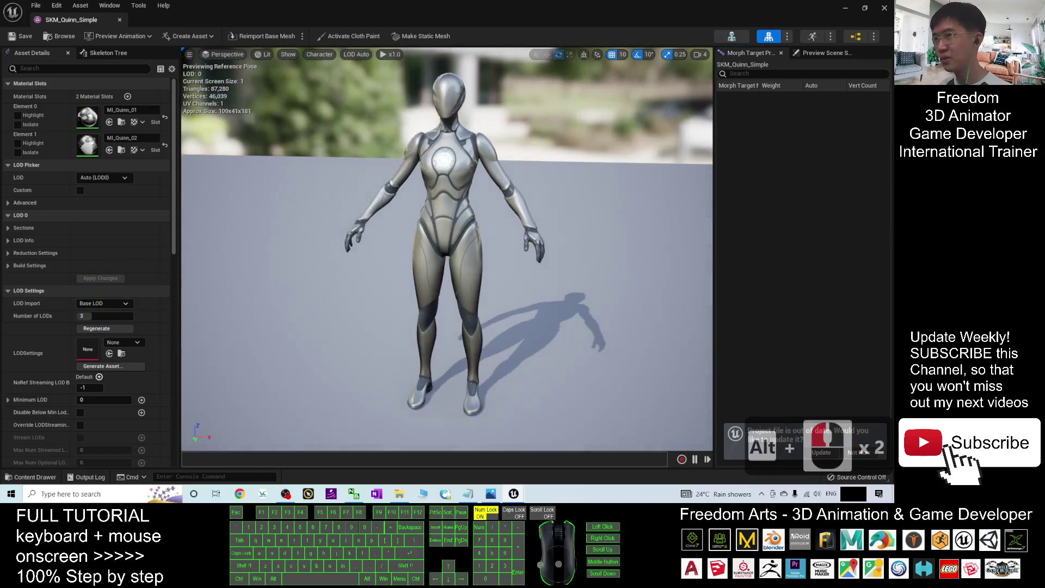
{"action": "left_click", "coordinate": [818, 5]}
Step: Close the Quinn preview and create a new folder in Meshes
{"action": "left_click", "coordinate": [885, 8]}
{"action": "left_click", "coordinate": [489, 386]}
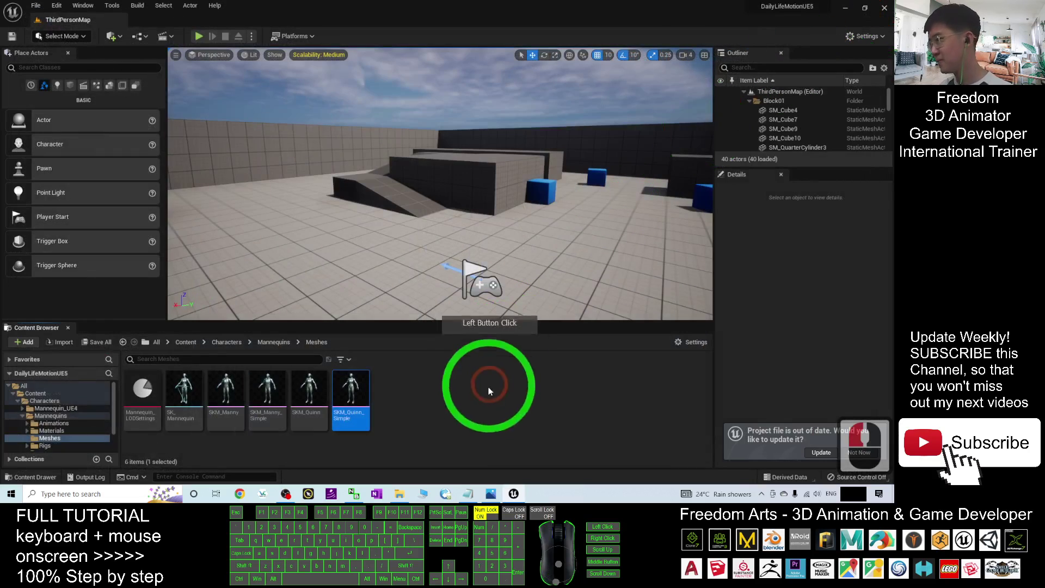
{"action": "right_click", "coordinate": [438, 438]}
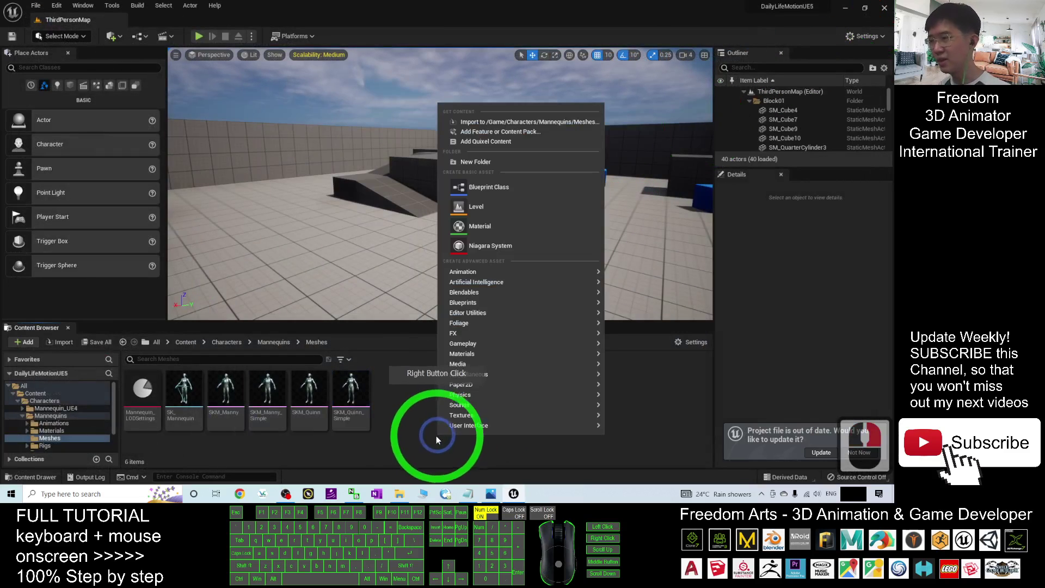
{"action": "right_click", "coordinate": [408, 431]}
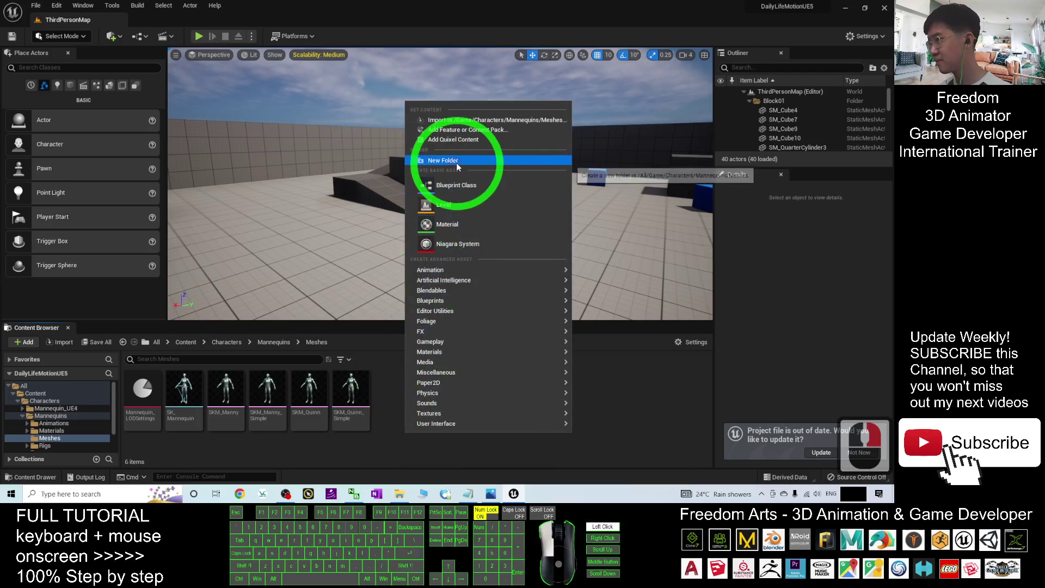
{"action": "left_click", "coordinate": [436, 159]}
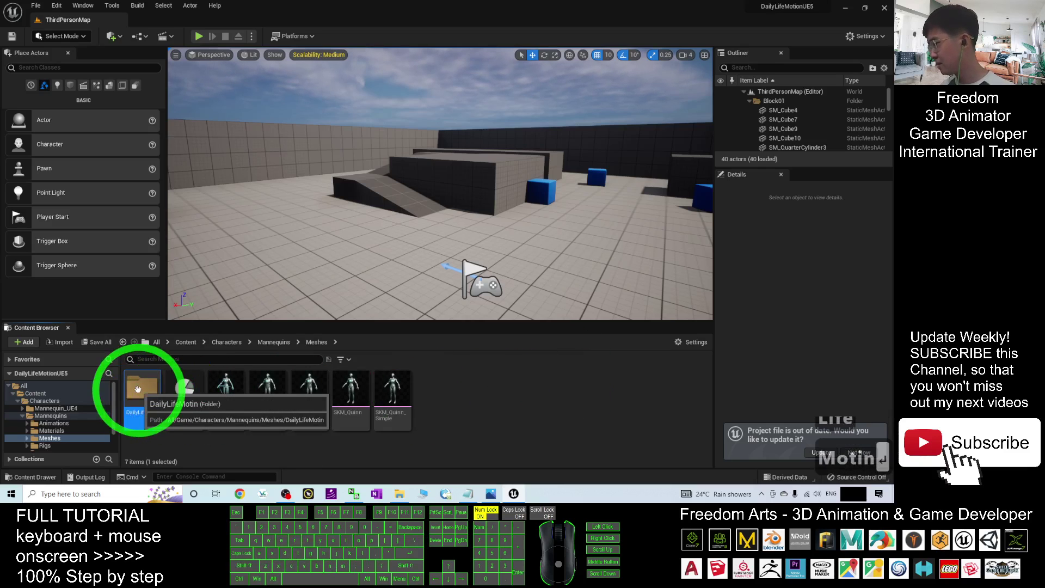
Step: Rename the new folder to DailyLifeMotion
{"action": "left_click", "coordinate": [146, 401]}
{"action": "key", "text": "F2"}
{"action": "left_click", "coordinate": [149, 415]}
{"action": "left_click", "coordinate": [201, 416]}
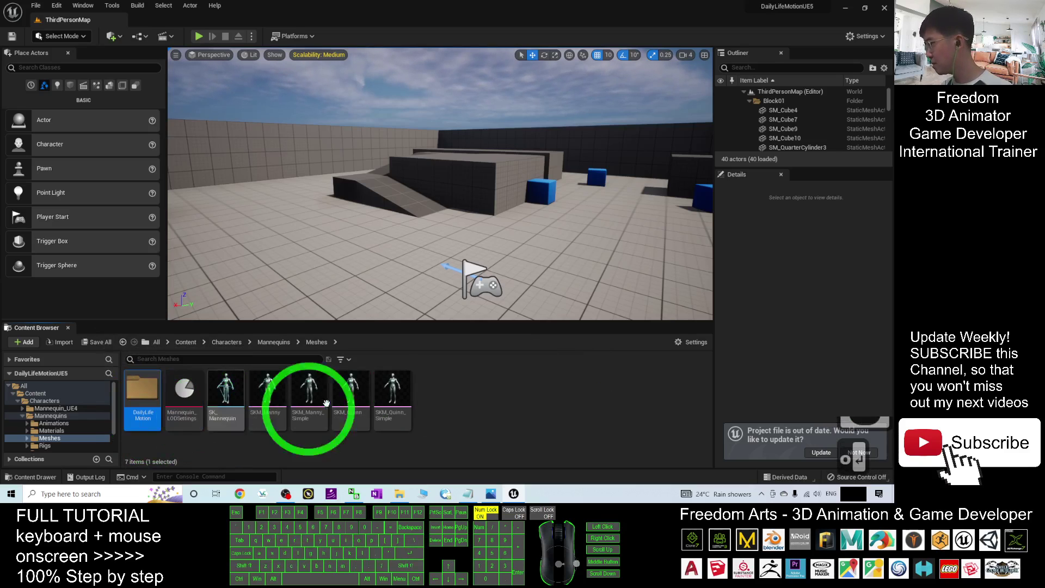
Step: Open the DailyLifeMotion folder and bring up the FBX file list in File Explorer
{"action": "double_click", "coordinate": [143, 388]}
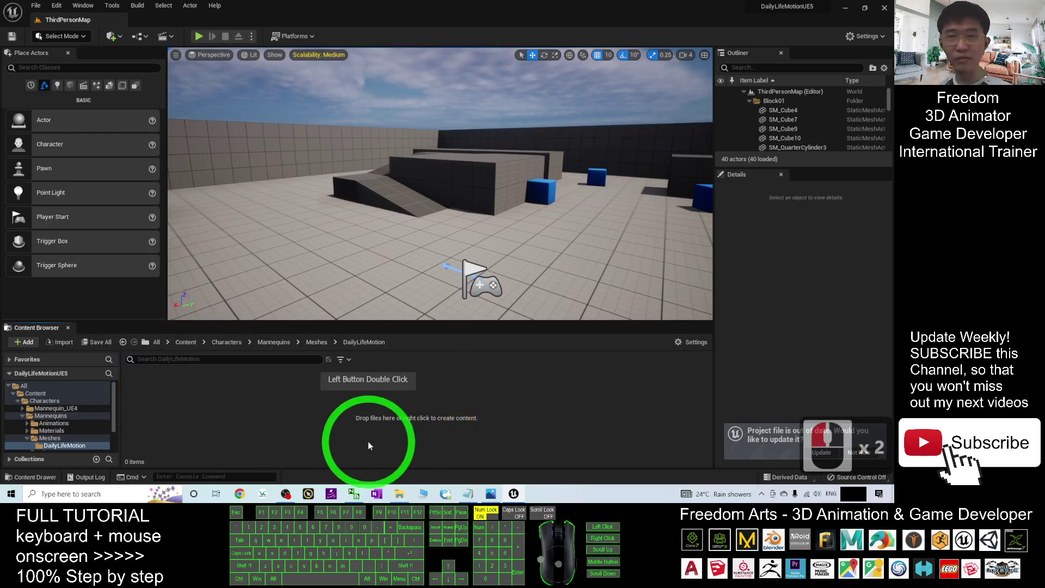
{"action": "left_click", "coordinate": [400, 493]}
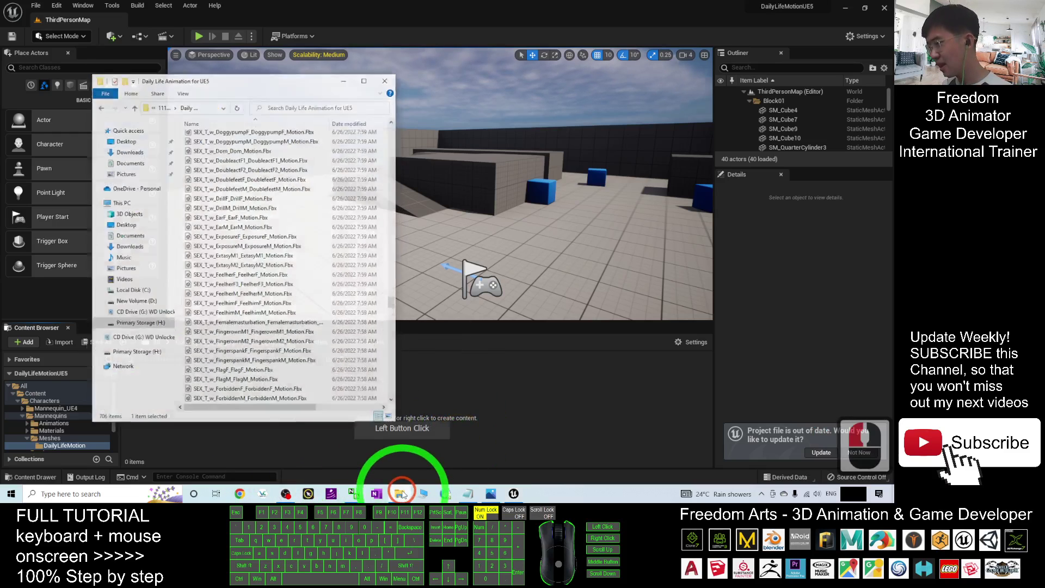
{"action": "left_click", "coordinate": [250, 292]}
{"action": "scroll", "coordinate": [303, 272], "scroll_direction": "down", "scroll_amount": 5}
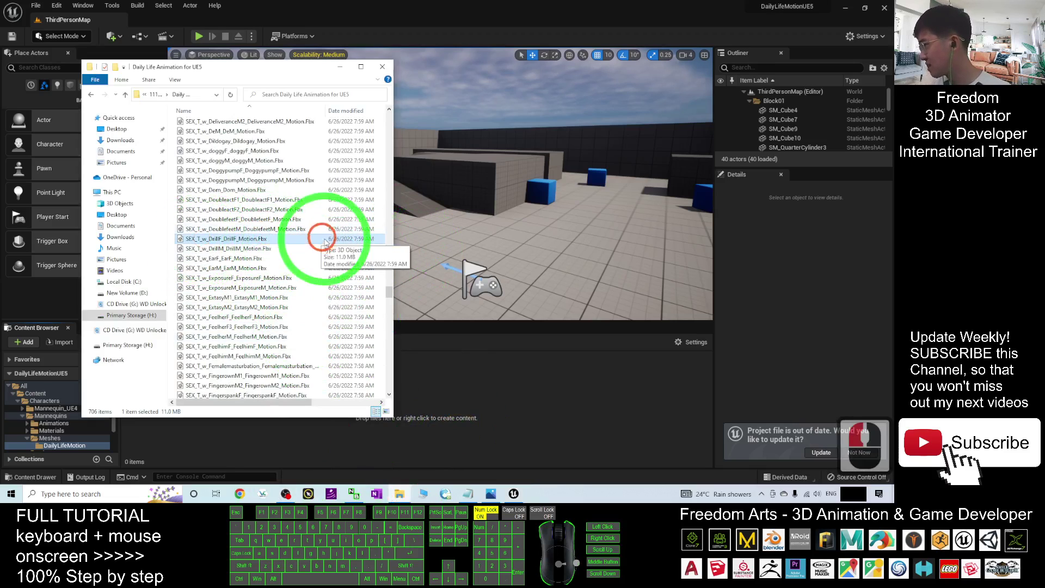
Step: Drag the ExposureF _Motion.fbx file into the DailyLifeMotion folder
{"action": "left_click", "coordinate": [262, 297]}
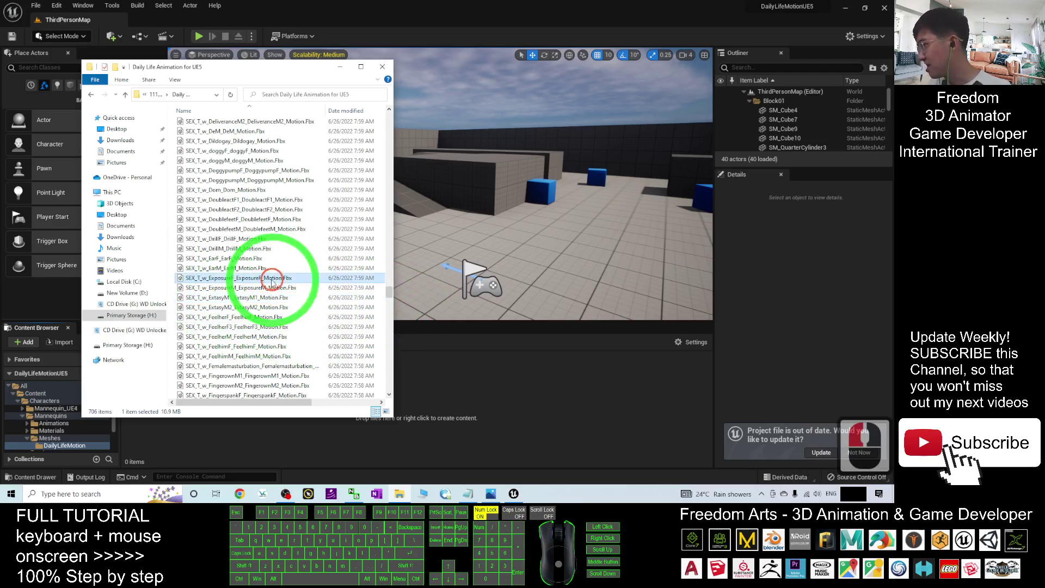
{"action": "left_click", "coordinate": [362, 278]}
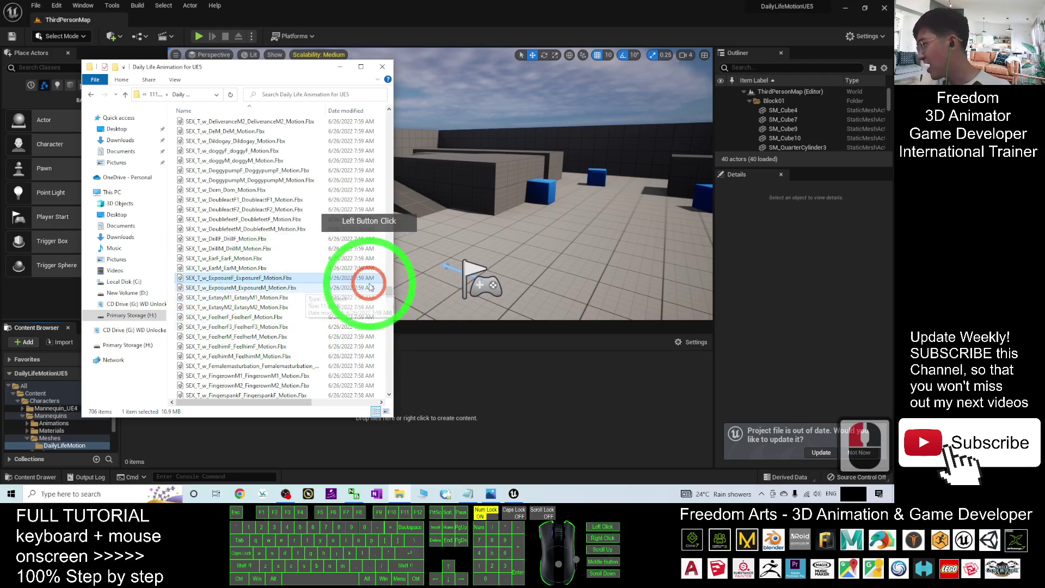
{"action": "left_click", "coordinate": [229, 280]}
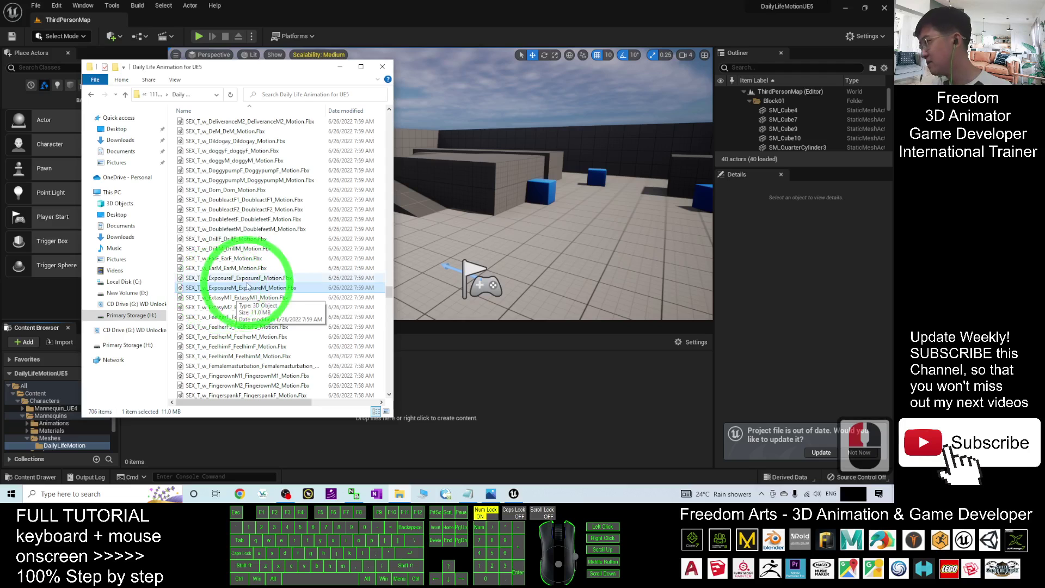
{"action": "left_click", "coordinate": [215, 282]}
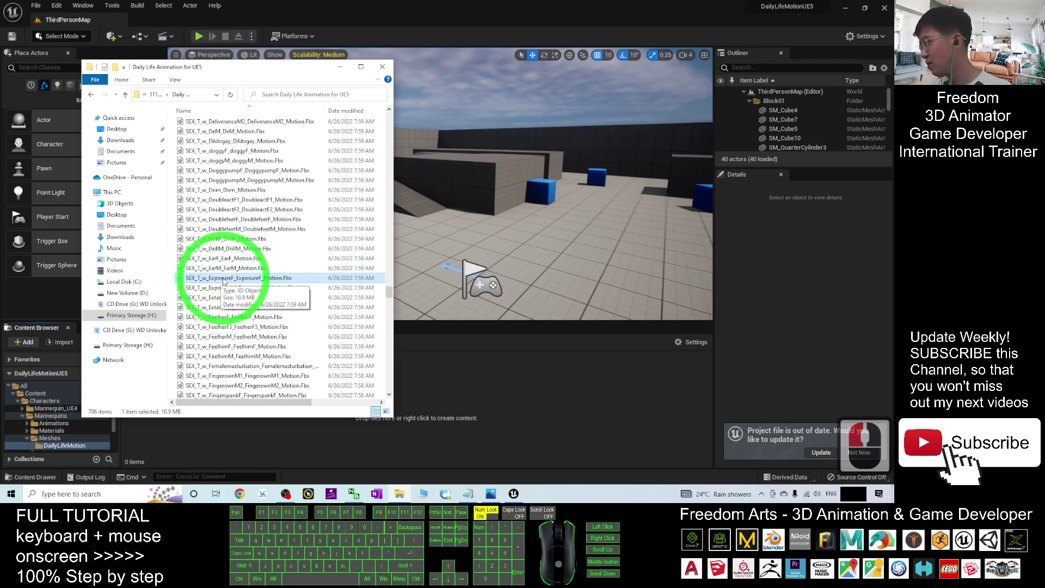
{"action": "left_click_drag", "start_coordinate": [223, 280], "coordinate": [263, 441]}
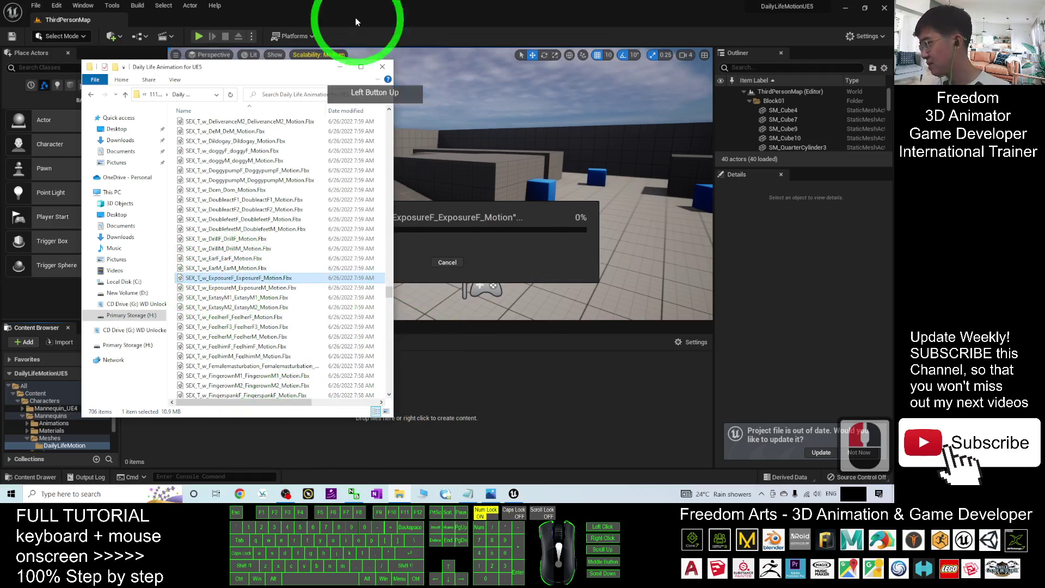
Step: Set Skeleton to SK_Mannequin and Animation Length to Animated Time, then Import All
{"action": "left_click", "coordinate": [432, 199]}
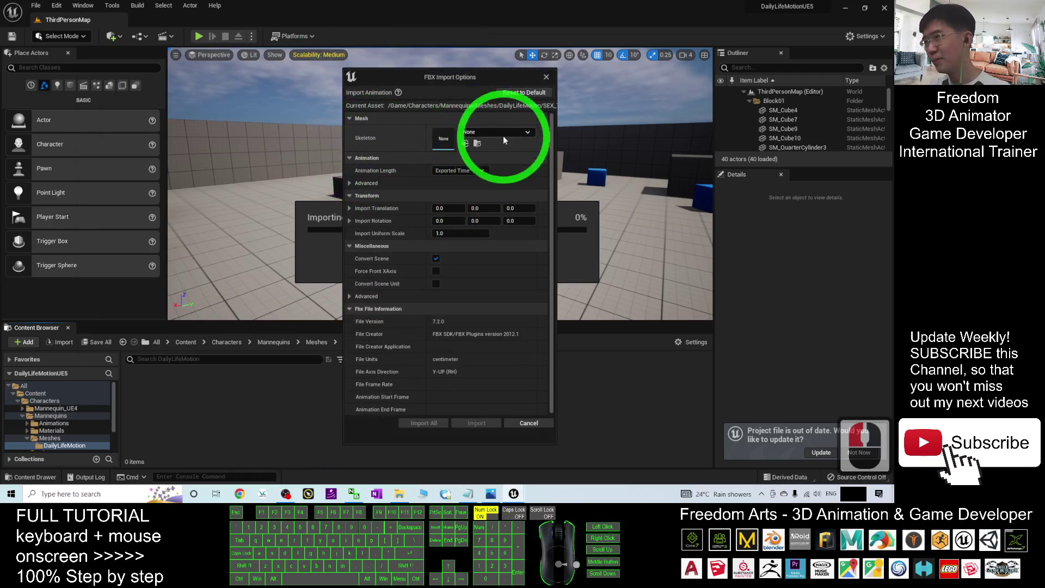
{"action": "left_click", "coordinate": [481, 130]}
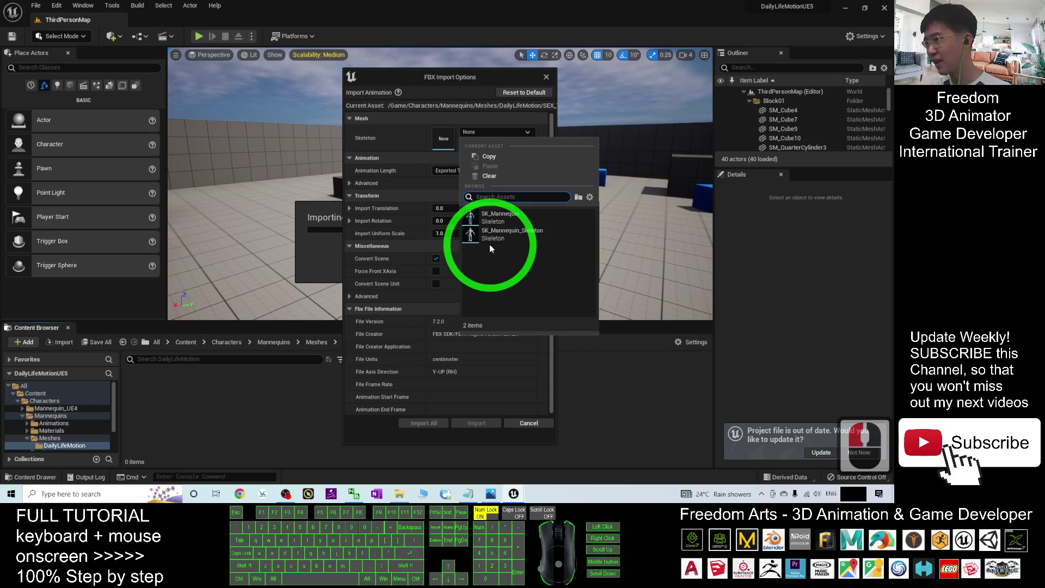
{"action": "left_click", "coordinate": [498, 221]}
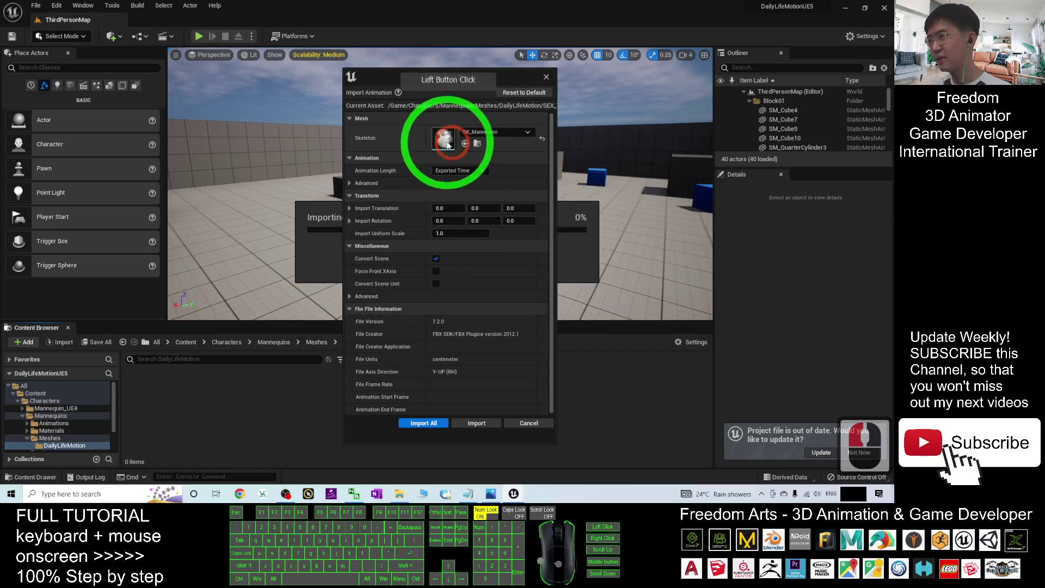
{"action": "left_click", "coordinate": [486, 134]}
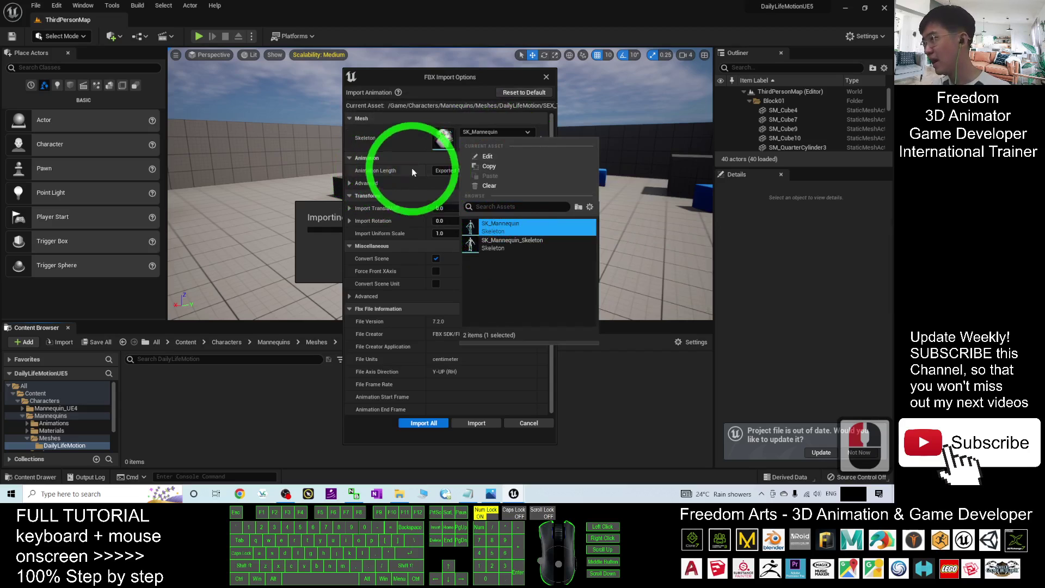
{"action": "left_click", "coordinate": [415, 79]}
{"action": "left_click", "coordinate": [465, 172]}
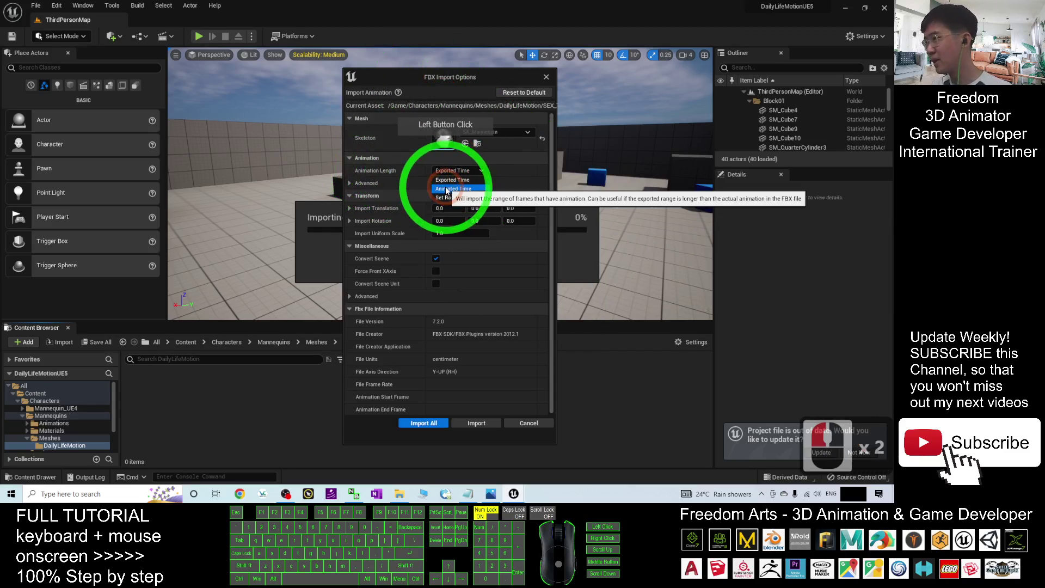
{"action": "left_click", "coordinate": [454, 183]}
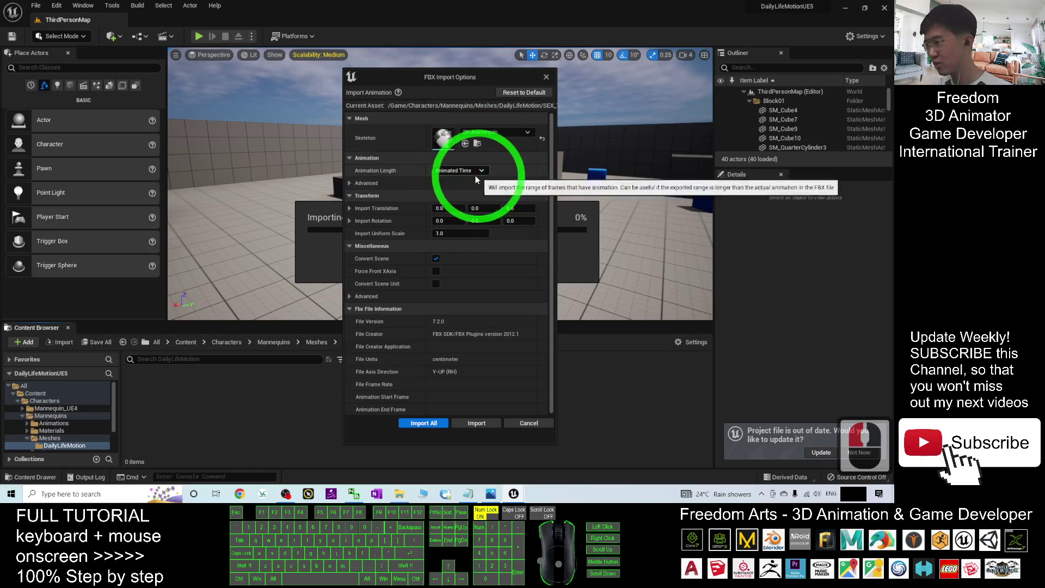
{"action": "left_click", "coordinate": [423, 425]}
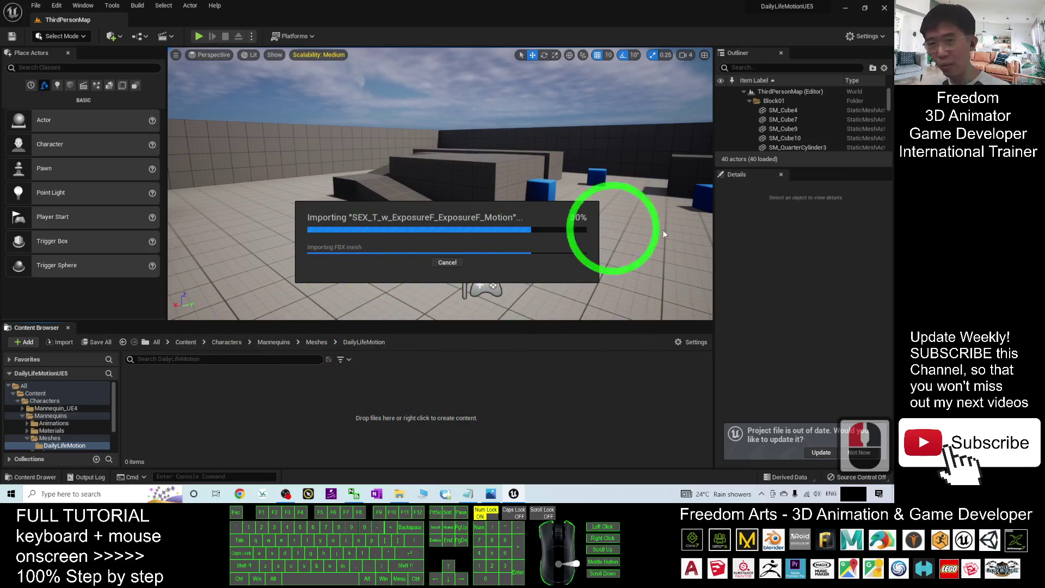
{"action": "left_click", "coordinate": [462, 345]}
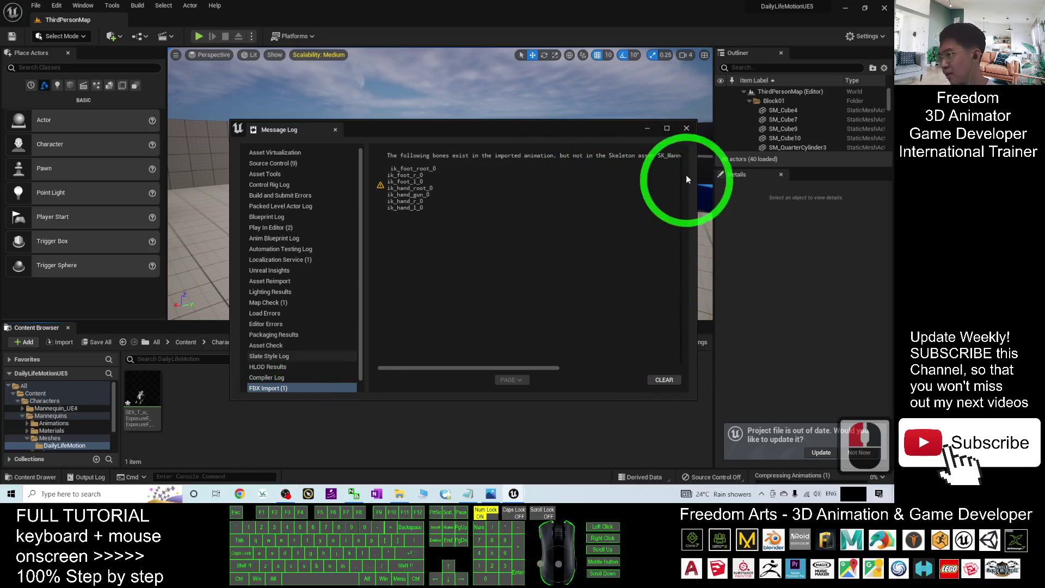
Step: Close the ik-bone warning log and check the 33.25 s ExposureF_Motion sequence
{"action": "left_click", "coordinate": [490, 350]}
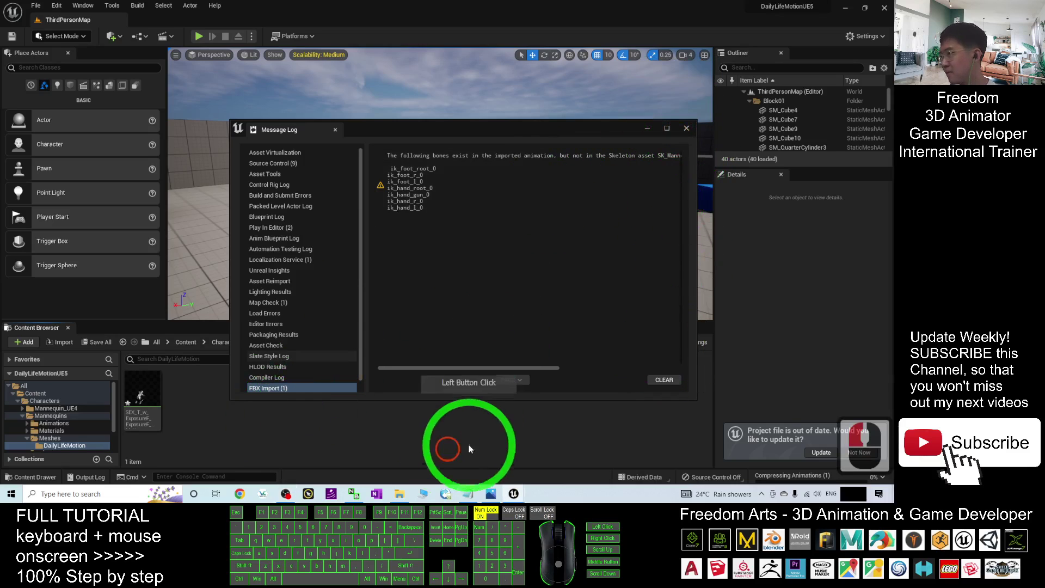
{"action": "left_click", "coordinate": [687, 128]}
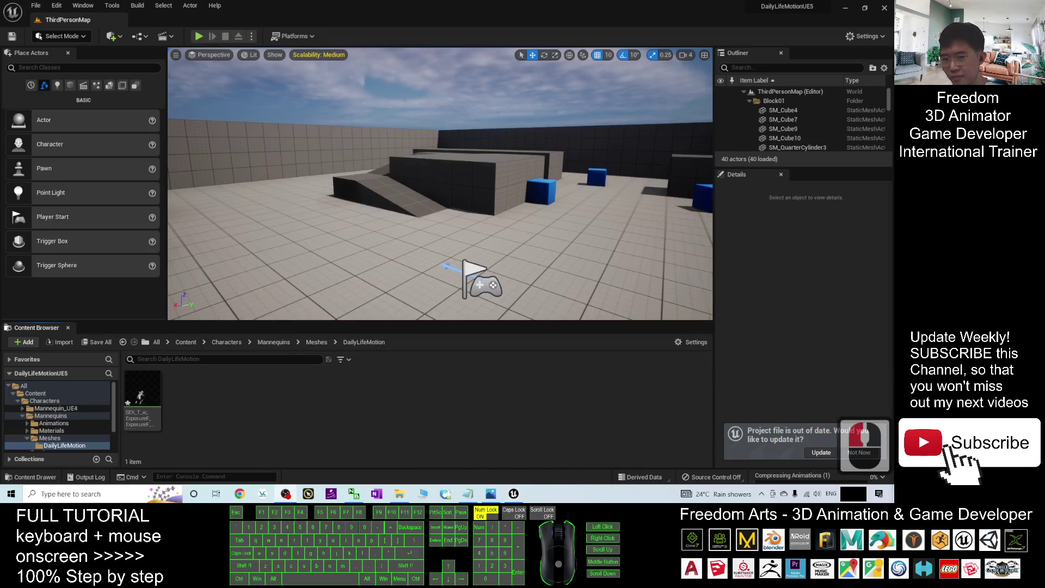
{"action": "left_click", "coordinate": [267, 402]}
{"action": "left_click", "coordinate": [206, 396]}
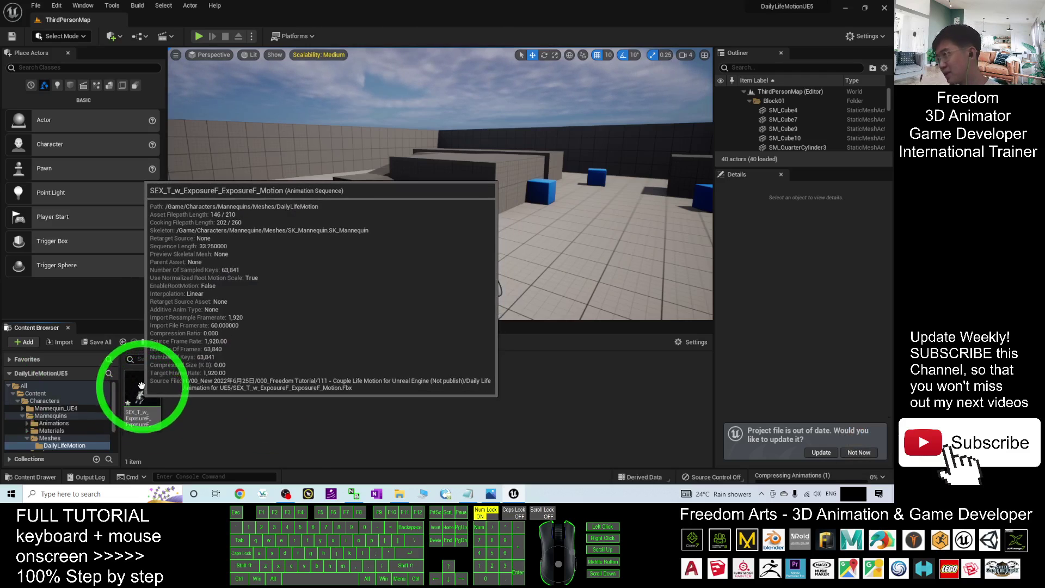
{"action": "double_click", "coordinate": [142, 392]}
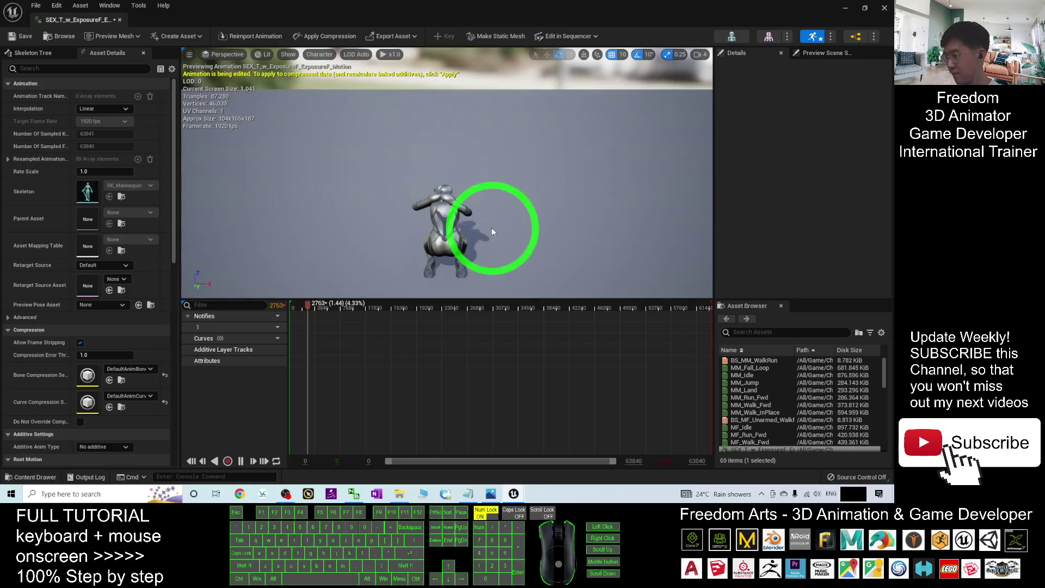
{"action": "left_click_drag", "start_coordinate": [370, 253], "coordinate": [511, 209], "text": "alt"}
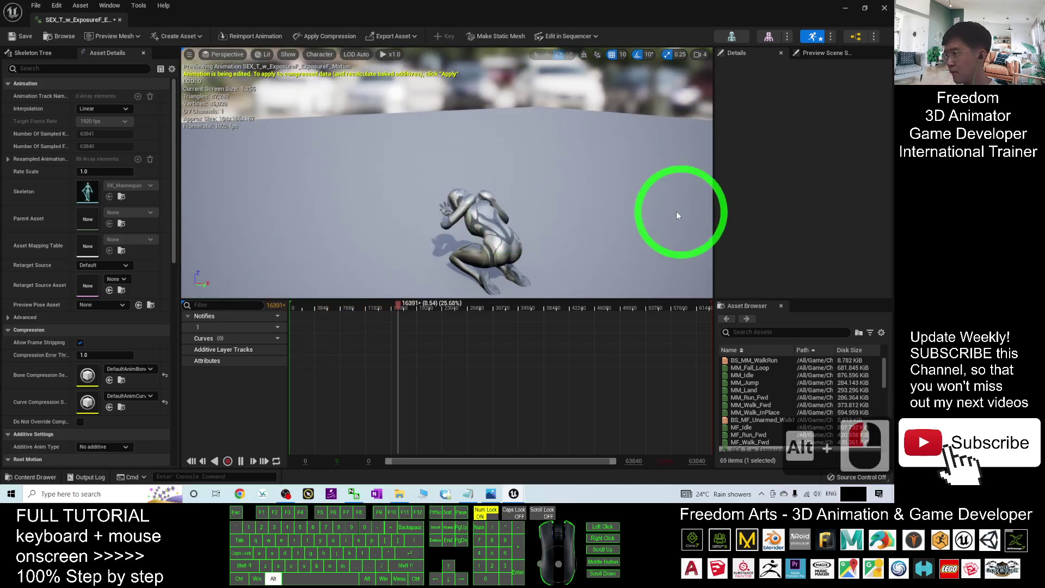
{"action": "left_click_drag", "start_coordinate": [675, 212], "coordinate": [498, 233], "text": "alt"}
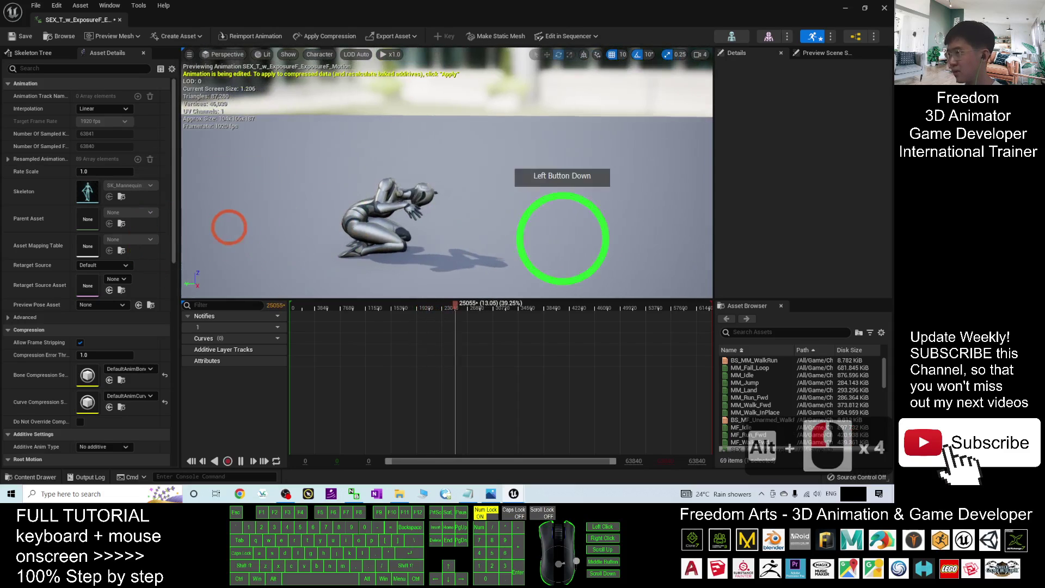
{"action": "left_click", "coordinate": [885, 8]}
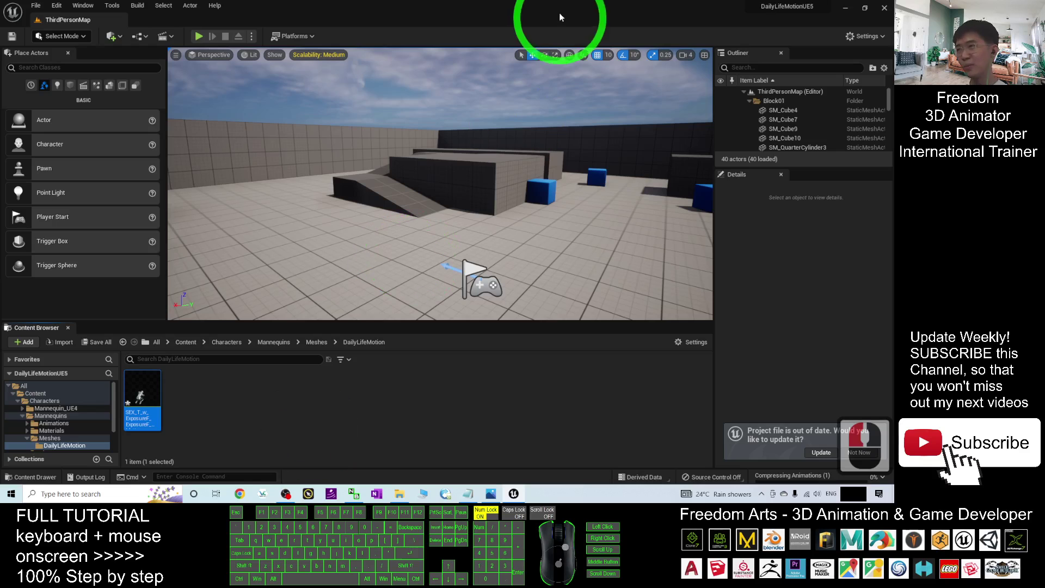
Step: Bring the FBX file folder window to screen centre and start selecting the motion files
{"action": "left_click", "coordinate": [400, 493]}
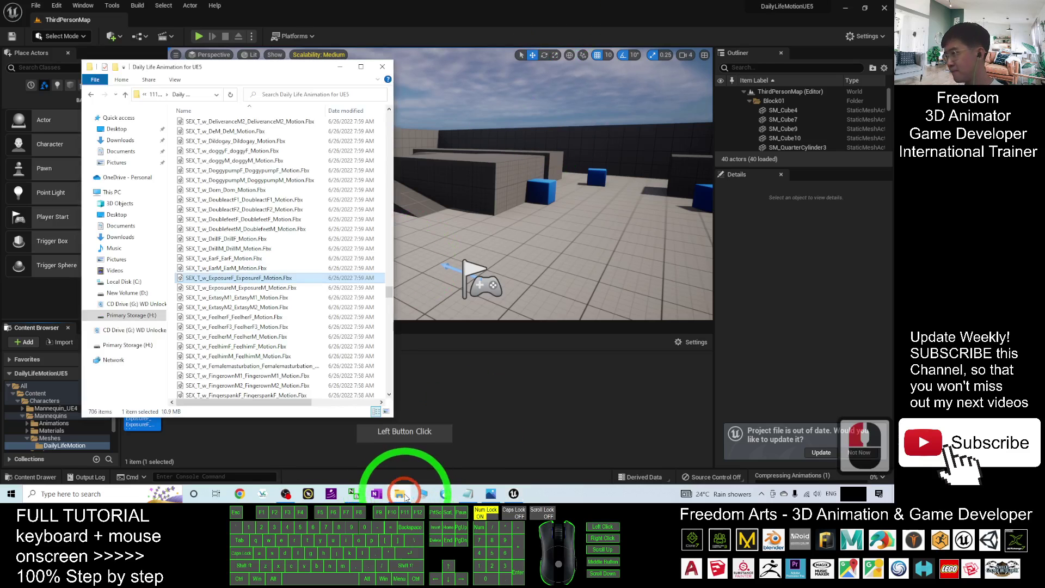
{"action": "left_click_drag", "start_coordinate": [267, 73], "coordinate": [535, 83]}
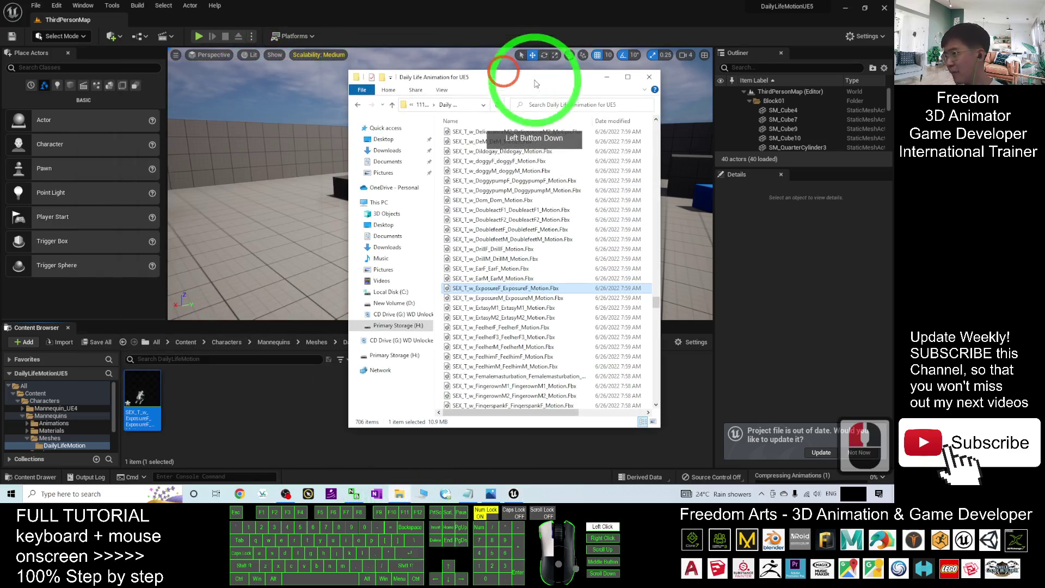
{"action": "left_click_drag", "start_coordinate": [438, 296], "coordinate": [138, 402]}
{"action": "left_click", "coordinate": [490, 279]}
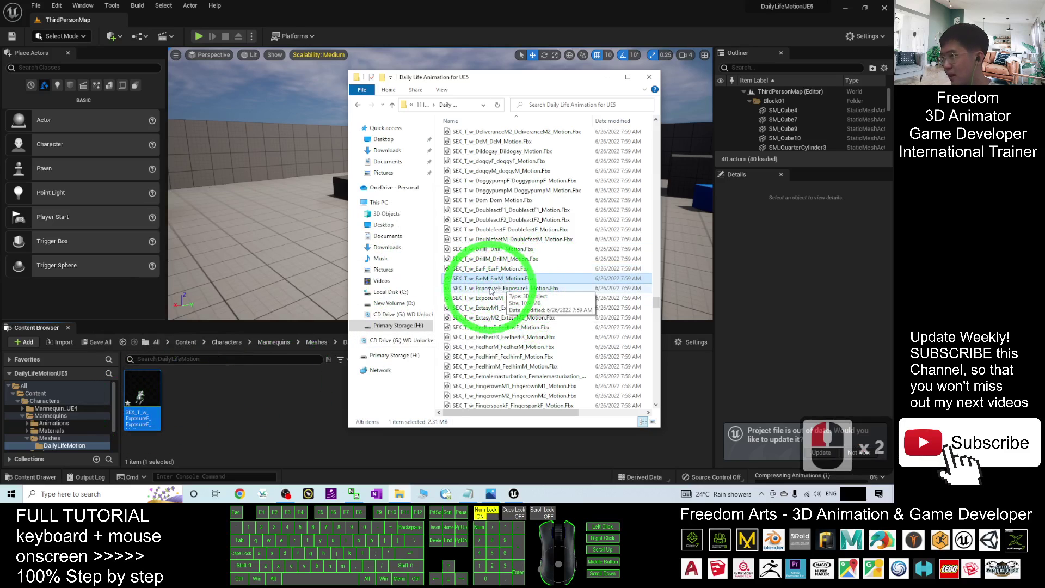
Step: Select DrillF through EarM and drop them into Unreal's DailyLifeMotion folder
{"action": "left_click", "coordinate": [497, 286]}
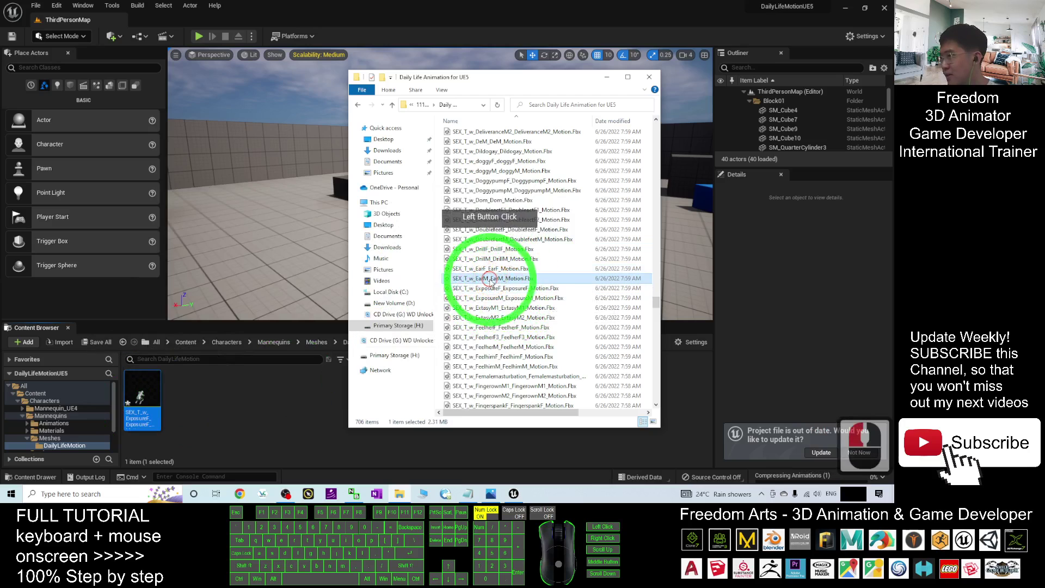
{"action": "left_click", "coordinate": [442, 249]}
{"action": "left_click_drag", "start_coordinate": [440, 246], "coordinate": [277, 402]}
{"action": "left_click", "coordinate": [360, 18]}
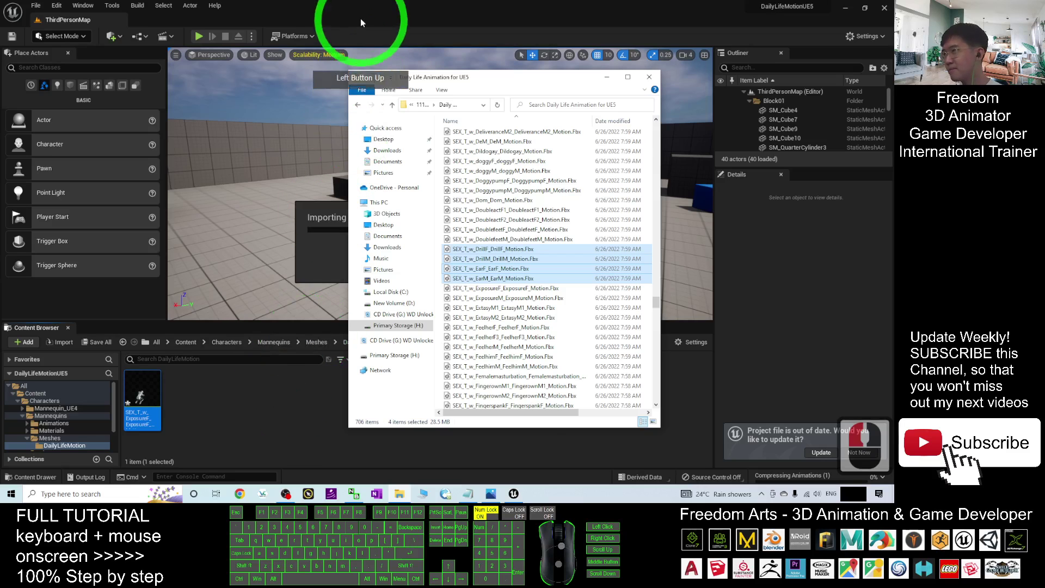
Step: Set the import Skeleton to SK_Mannequin, import all four, and check the missing ik bones warning
{"action": "left_click", "coordinate": [383, 152]}
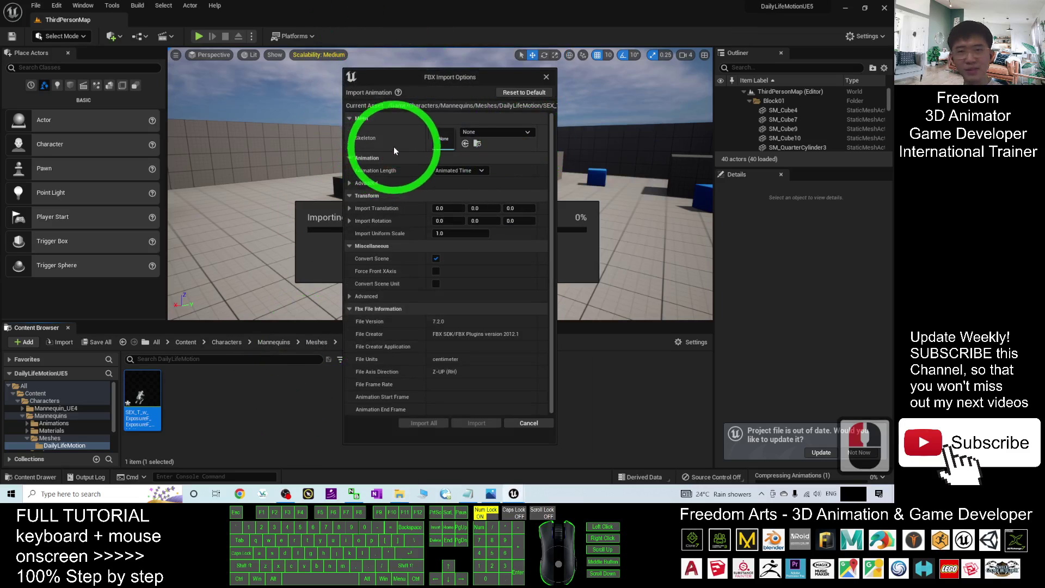
{"action": "left_click", "coordinate": [499, 134]}
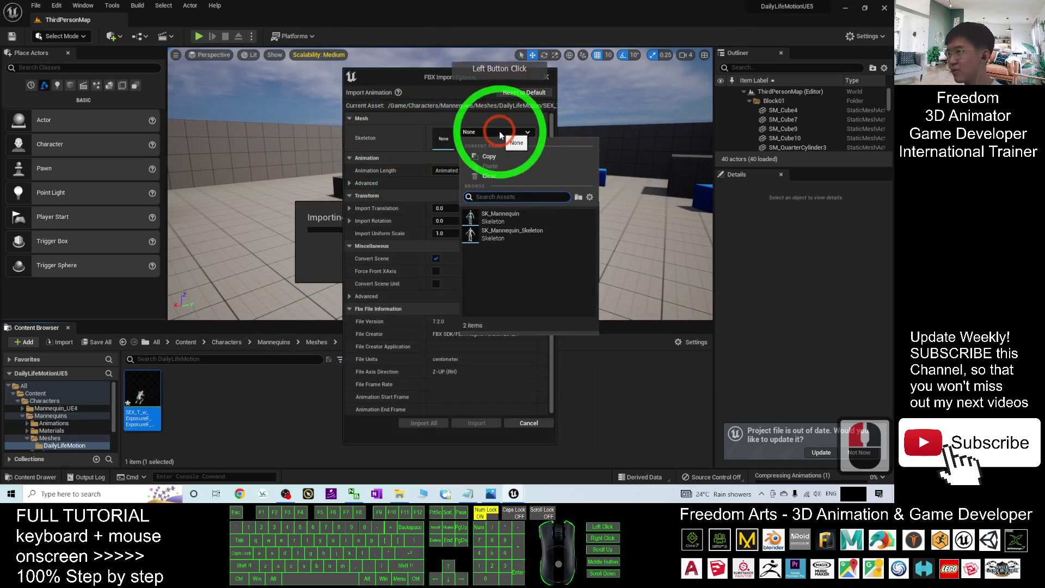
{"action": "left_click", "coordinate": [508, 213]}
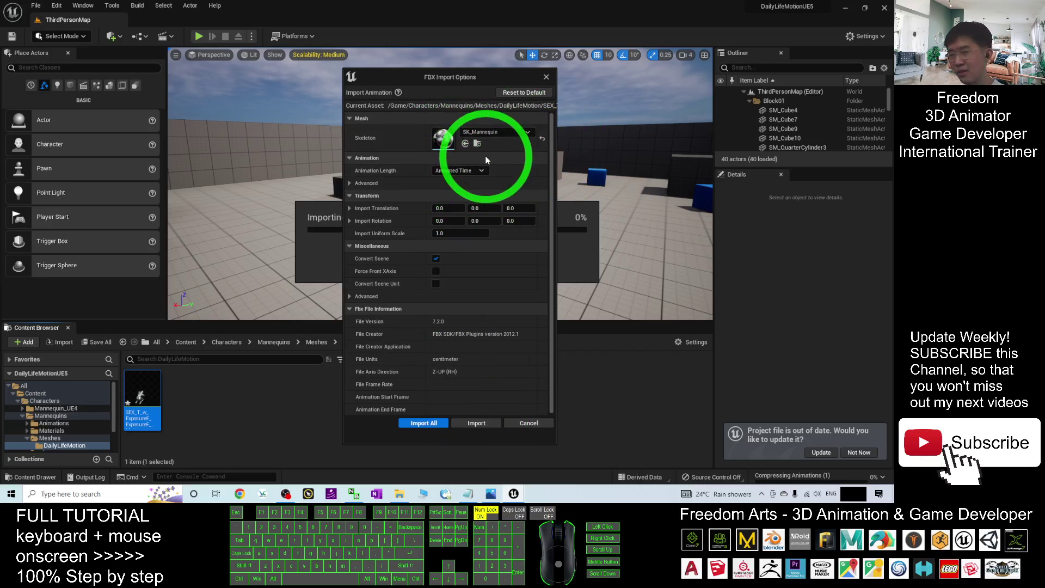
{"action": "left_click", "coordinate": [413, 425]}
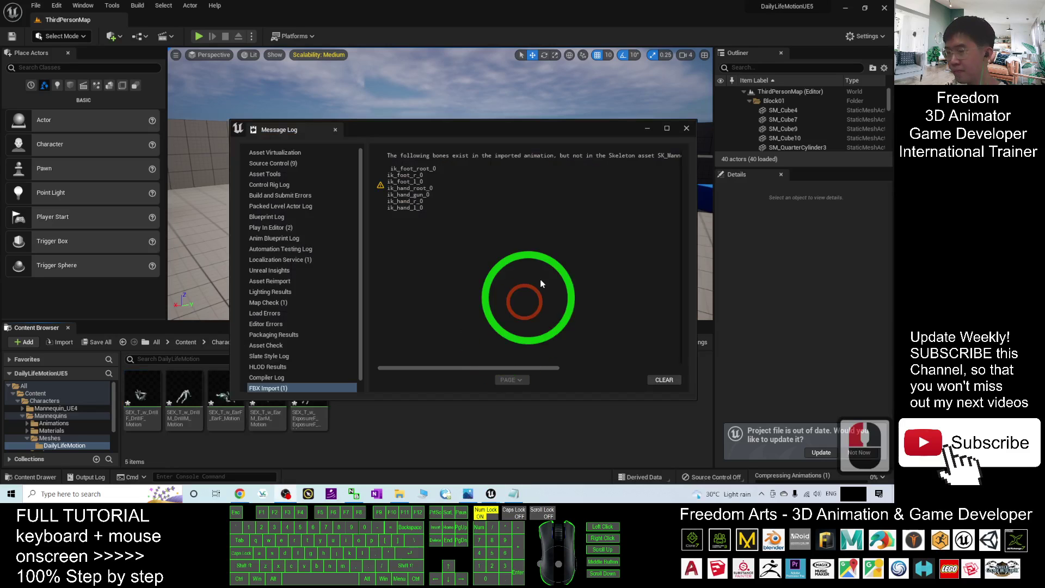
{"action": "left_click", "coordinate": [635, 207]}
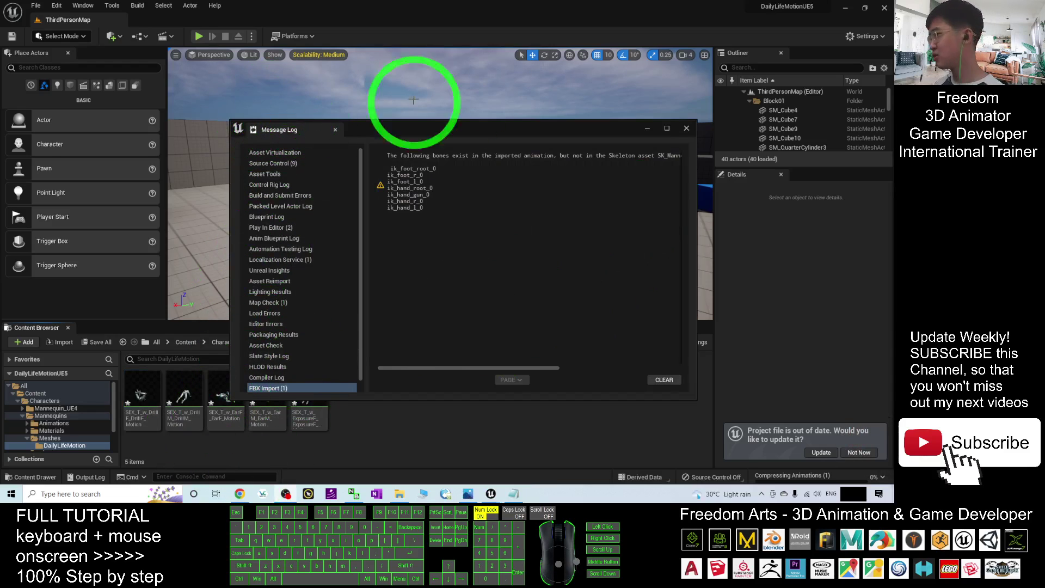
Step: Close the import log and preview the DrillM animation on the mannequin
{"action": "left_click", "coordinate": [686, 127]}
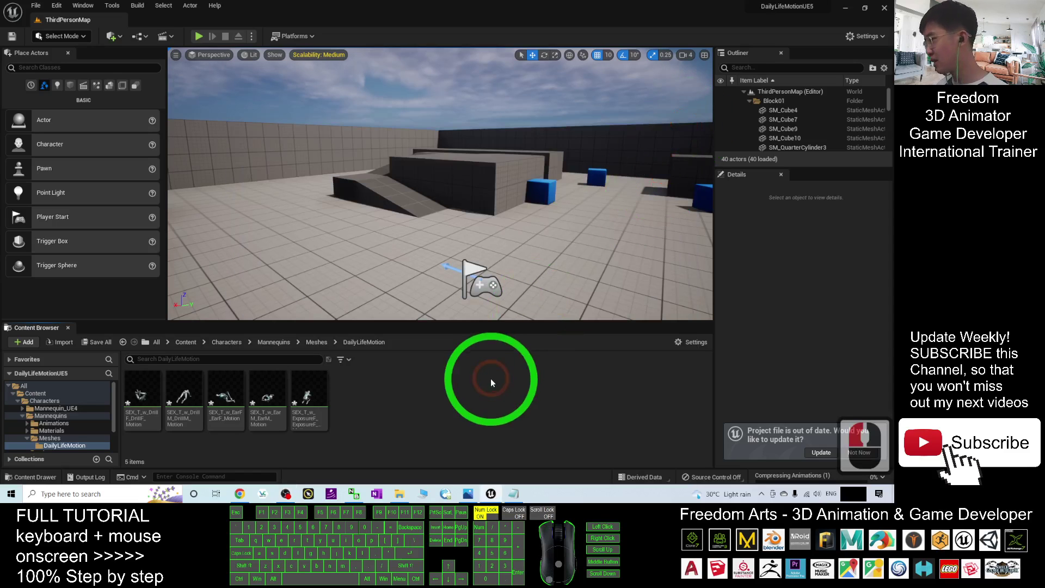
{"action": "double_click", "coordinate": [187, 392]}
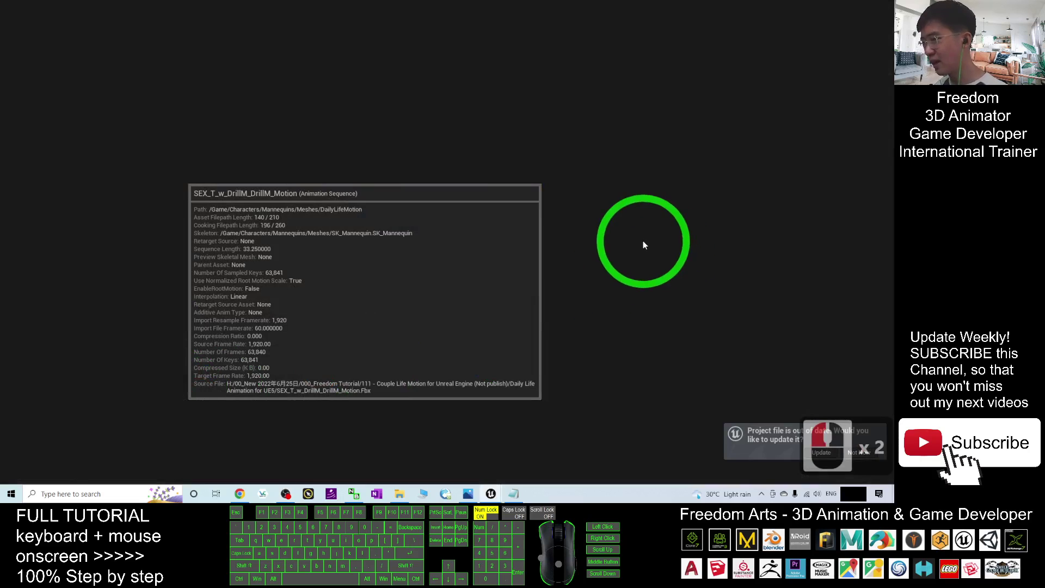
{"action": "double_click", "coordinate": [643, 241]}
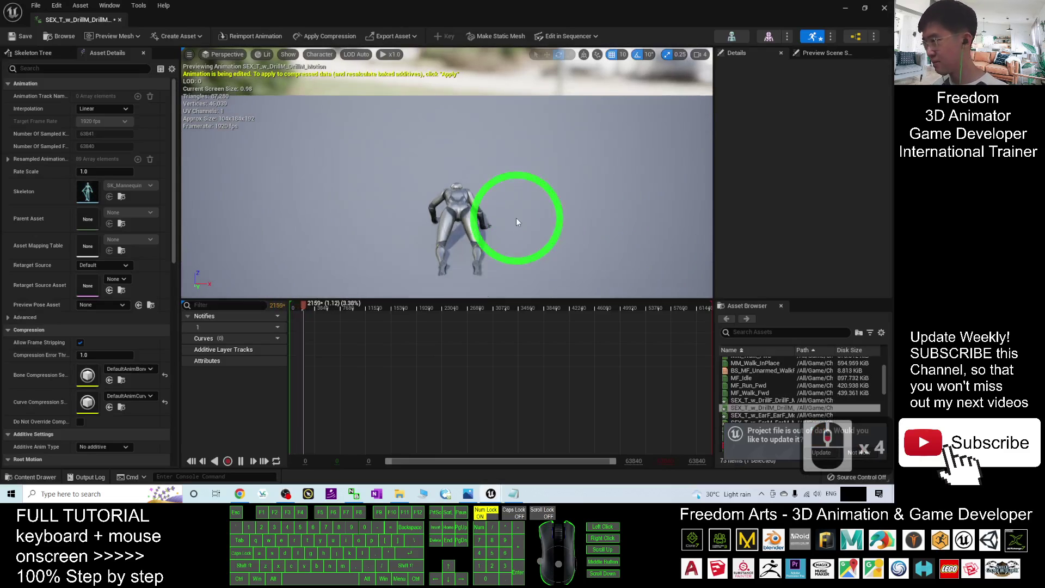
{"action": "left_click_drag", "start_coordinate": [367, 236], "coordinate": [875, 4], "text": "alt"}
{"action": "left_click", "coordinate": [883, 9]}
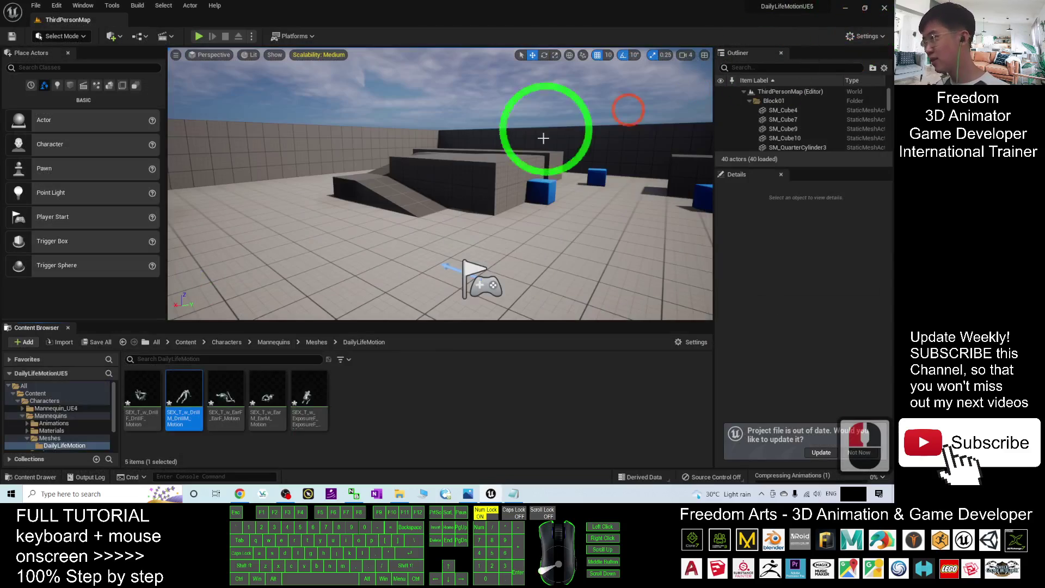
Step: Preview the EarF and EarM animations, orbiting around the character
{"action": "double_click", "coordinate": [225, 399]}
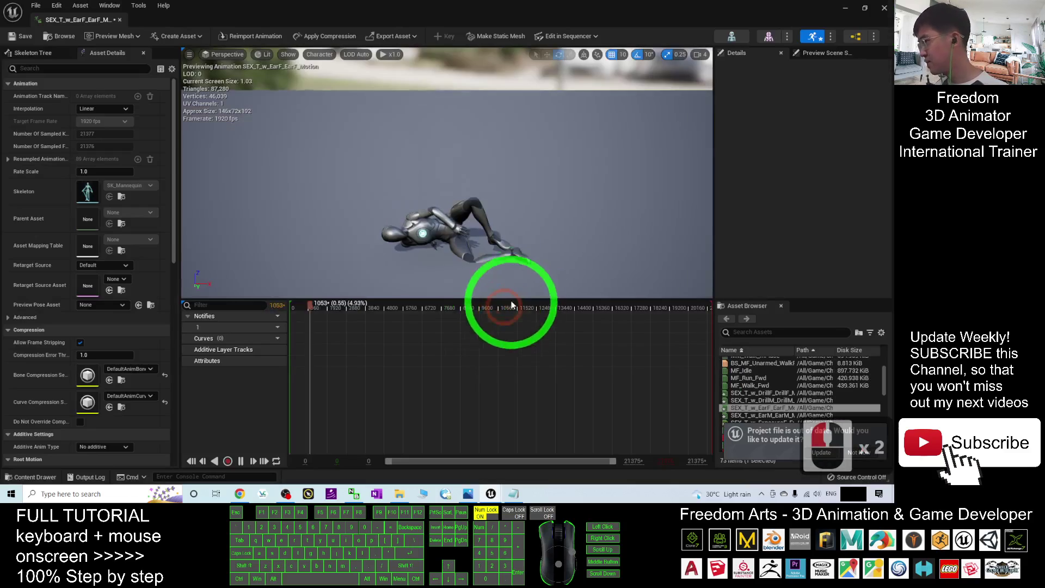
{"action": "left_click_drag", "start_coordinate": [624, 193], "coordinate": [887, 5]}
{"action": "left_click", "coordinate": [884, 8]}
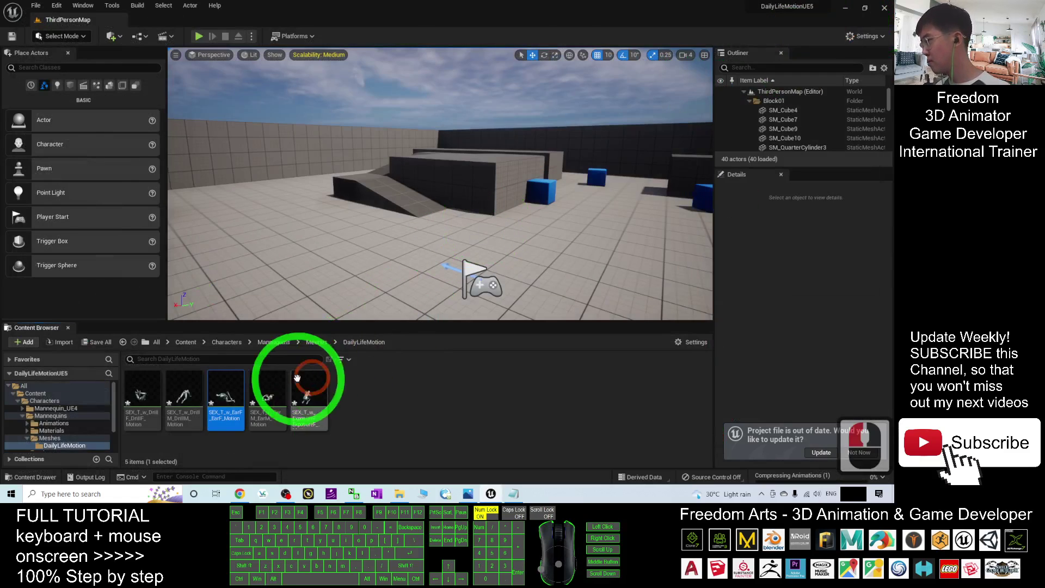
{"action": "left_click", "coordinate": [263, 403]}
{"action": "double_click", "coordinate": [263, 403]}
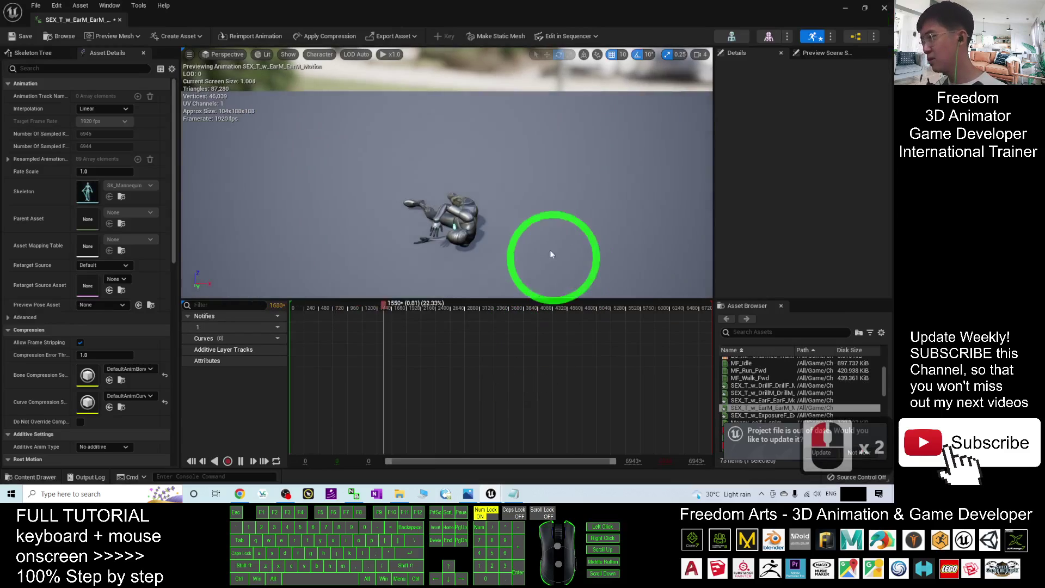
{"action": "left_click_drag", "start_coordinate": [550, 256], "coordinate": [508, 150], "text": "alt"}
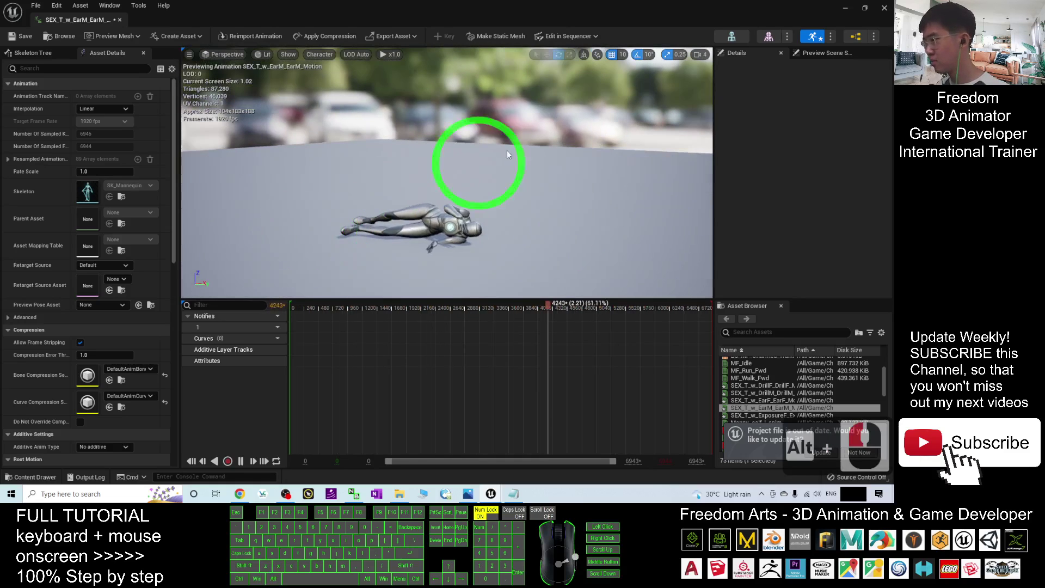
{"action": "left_click", "coordinate": [885, 7]}
Step: Preview the ExposureF and DrillF animations, returning to ThirdPersonMap
{"action": "double_click", "coordinate": [317, 399]}
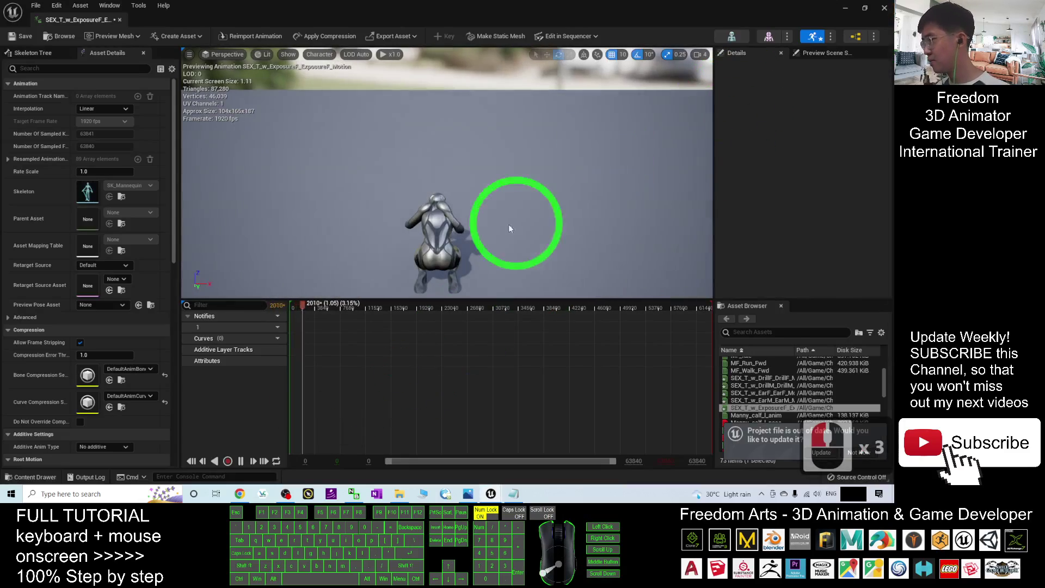
{"action": "left_click", "coordinate": [885, 7]}
{"action": "double_click", "coordinate": [140, 396]}
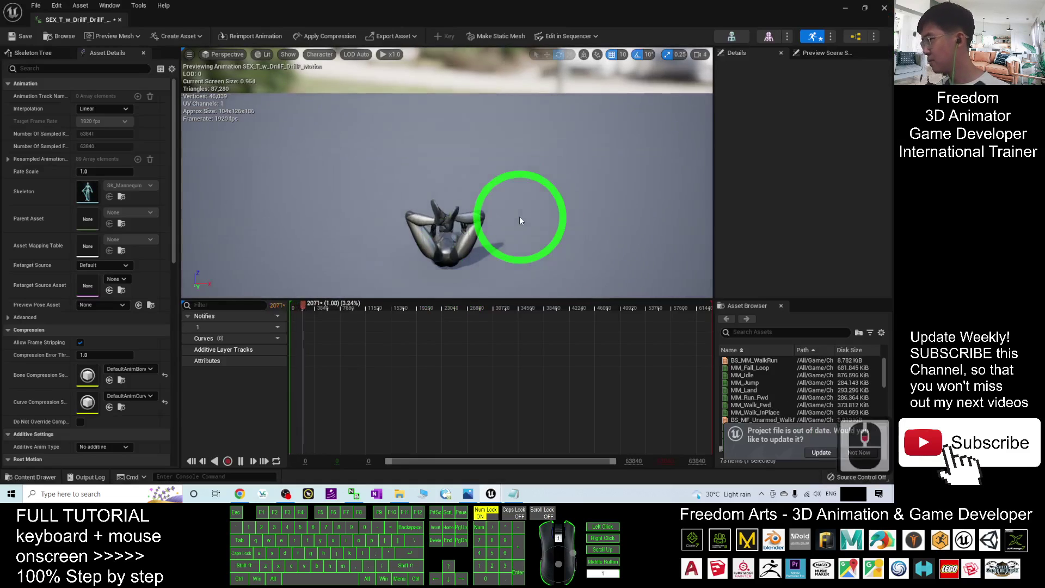
{"action": "left_click_drag", "start_coordinate": [519, 217], "coordinate": [398, 68]}
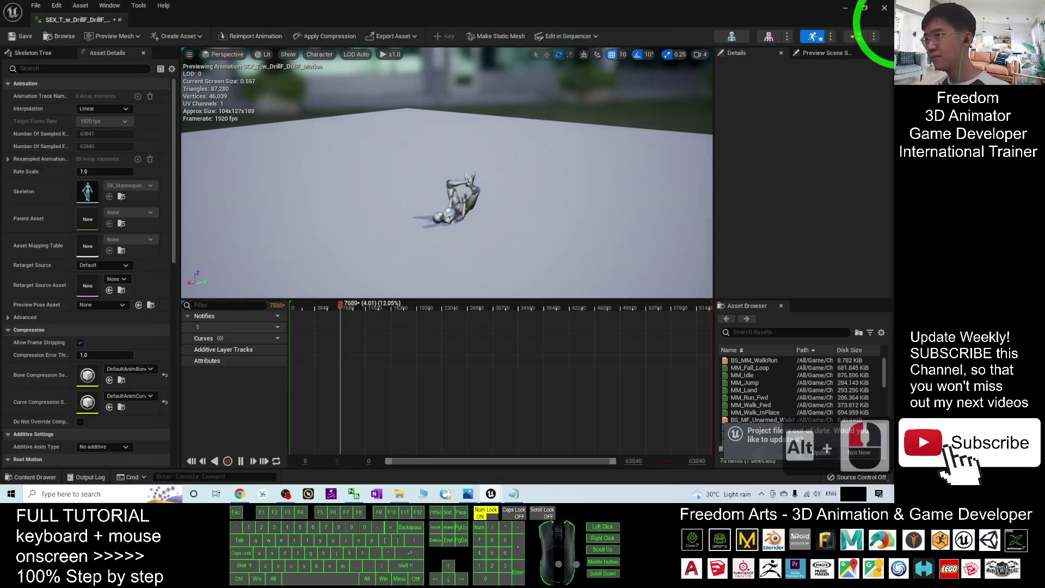
{"action": "left_click", "coordinate": [885, 8]}
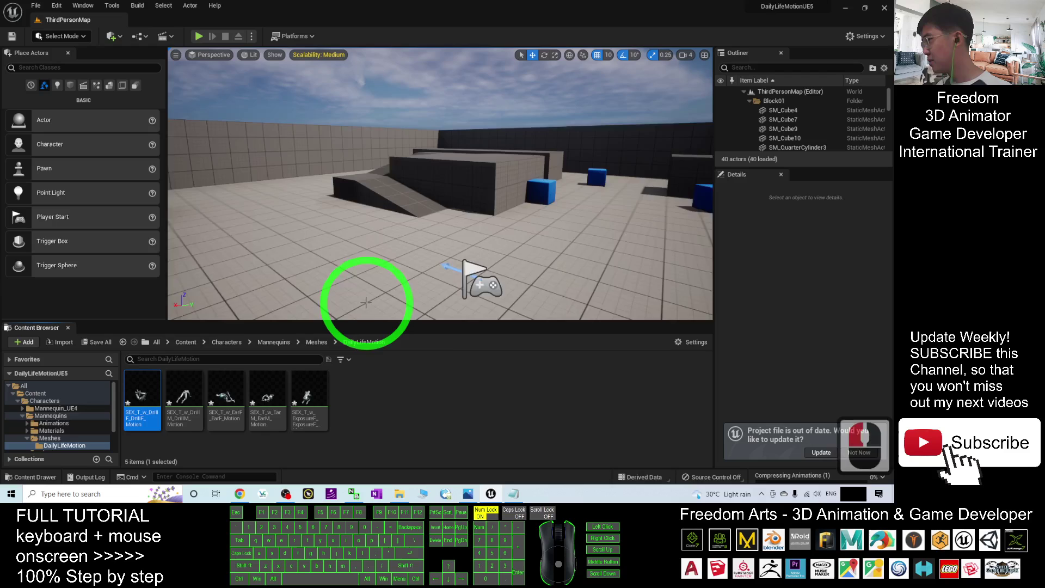
{"action": "scroll", "coordinate": [368, 301], "scroll_direction": "down", "scroll_amount": 5}
{"action": "mouse_move", "coordinate": [265, 400]}
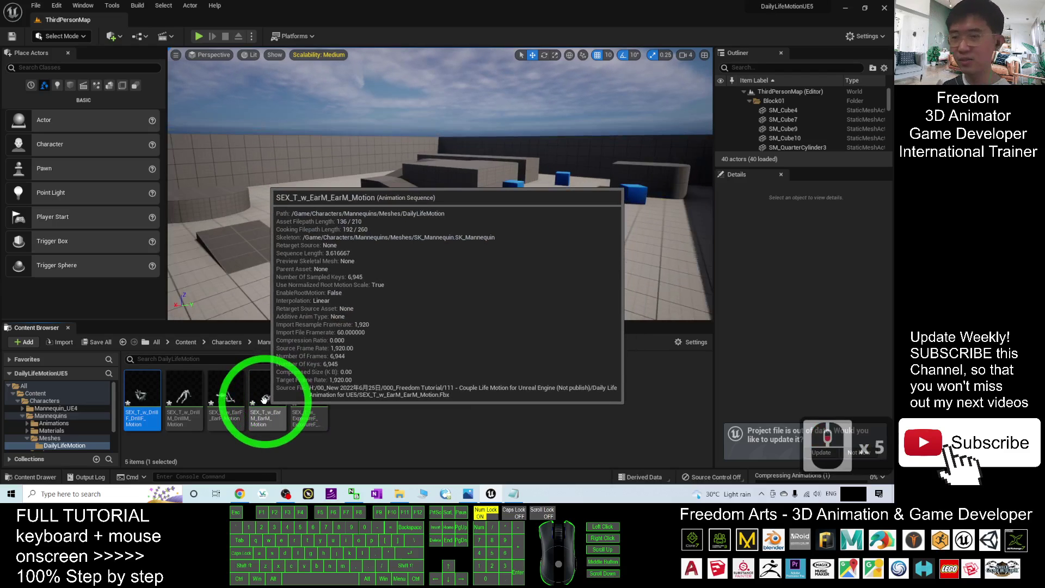
{"action": "right_click", "coordinate": [265, 400]}
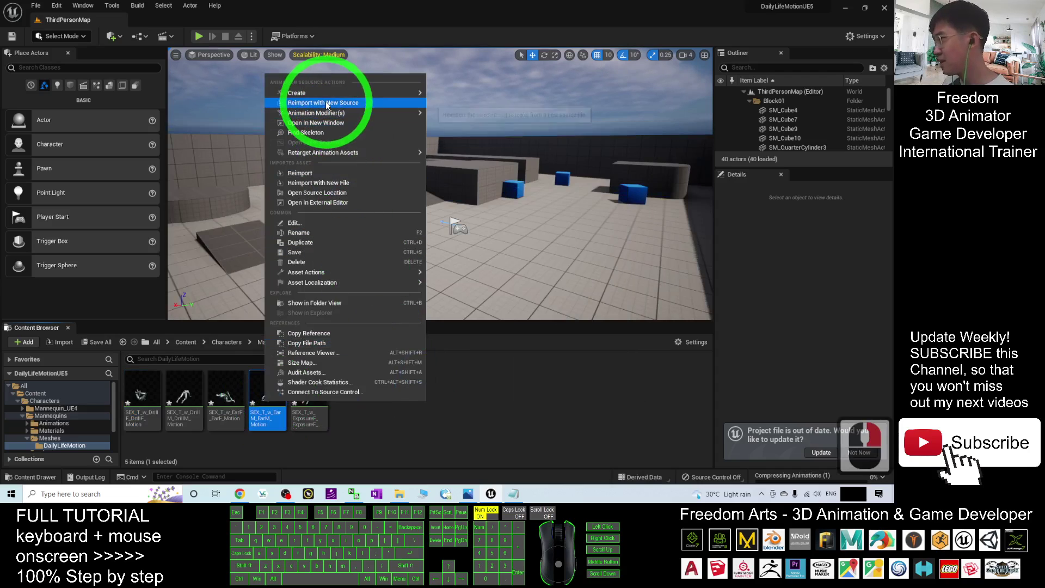
{"action": "mouse_move", "coordinate": [327, 152]}
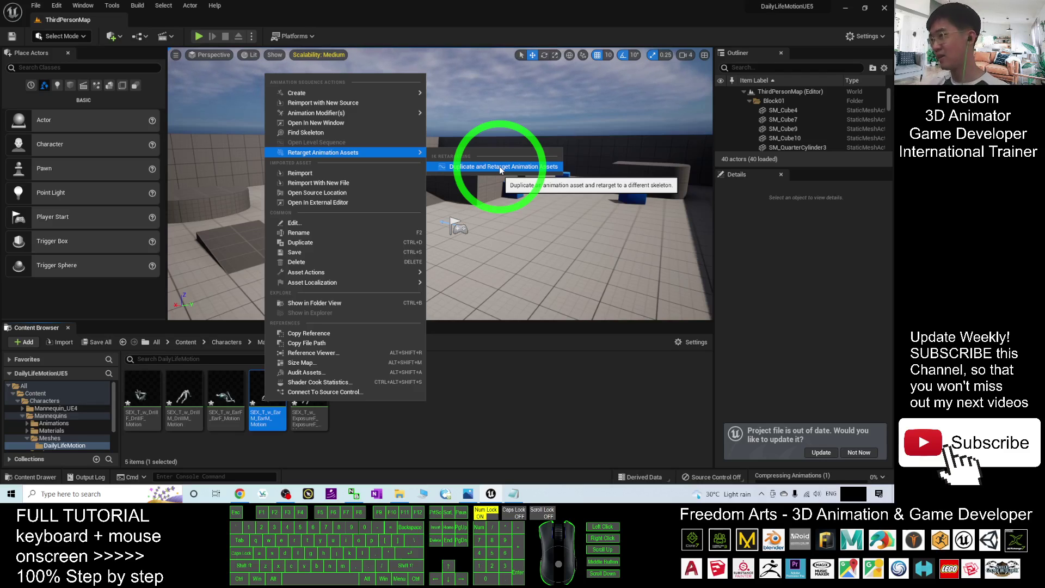
{"action": "left_click", "coordinate": [490, 273]}
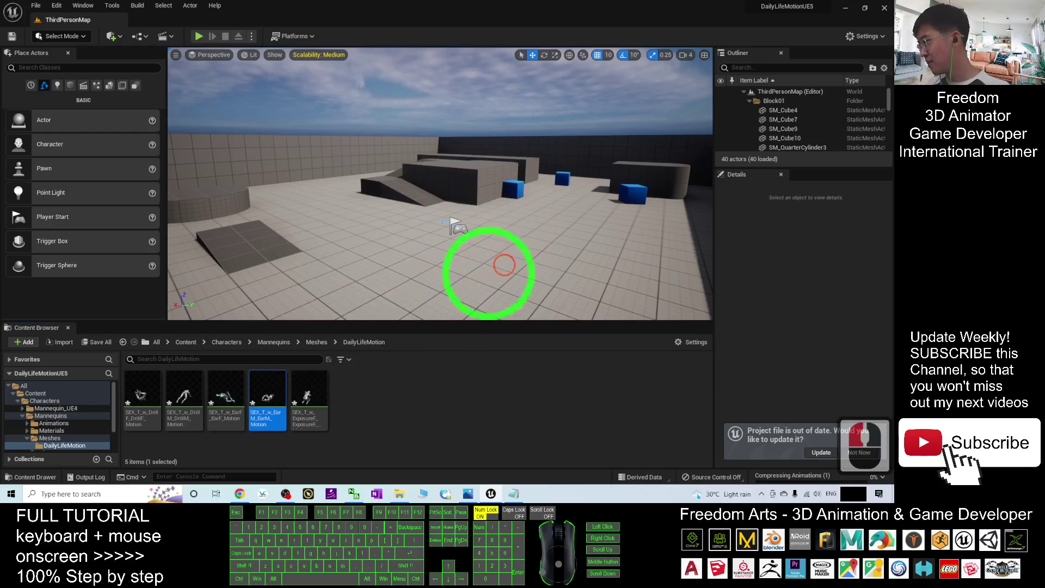
Step: Place EarM, ExposureF and a second EarM animated mannequin in the level
{"action": "left_click", "coordinate": [508, 298]}
{"action": "left_click", "coordinate": [267, 396]}
{"action": "left_click_drag", "start_coordinate": [267, 396], "coordinate": [572, 263]}
{"action": "left_click_drag", "start_coordinate": [313, 392], "coordinate": [364, 242]}
{"action": "left_click_drag", "start_coordinate": [261, 400], "coordinate": [116, 198]}
Step: Place a DrillF mannequin and rotate it to -10 degrees
{"action": "key", "text": "e"}
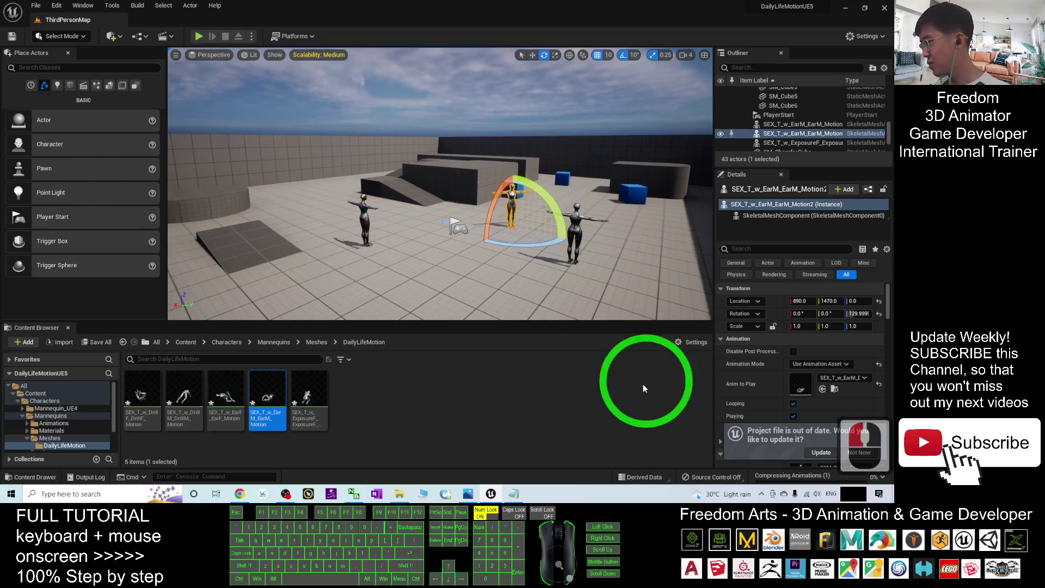
{"action": "left_click_drag", "start_coordinate": [144, 396], "coordinate": [445, 297]}
{"action": "key", "text": "e"}
{"action": "key", "text": "e"}
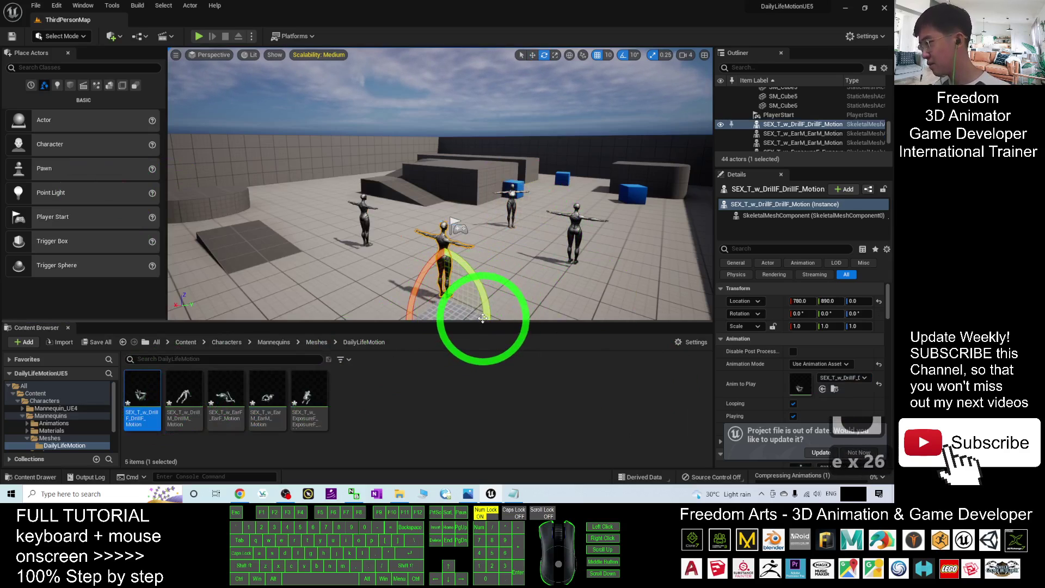
{"action": "left_click_drag", "start_coordinate": [493, 303], "coordinate": [488, 313]}
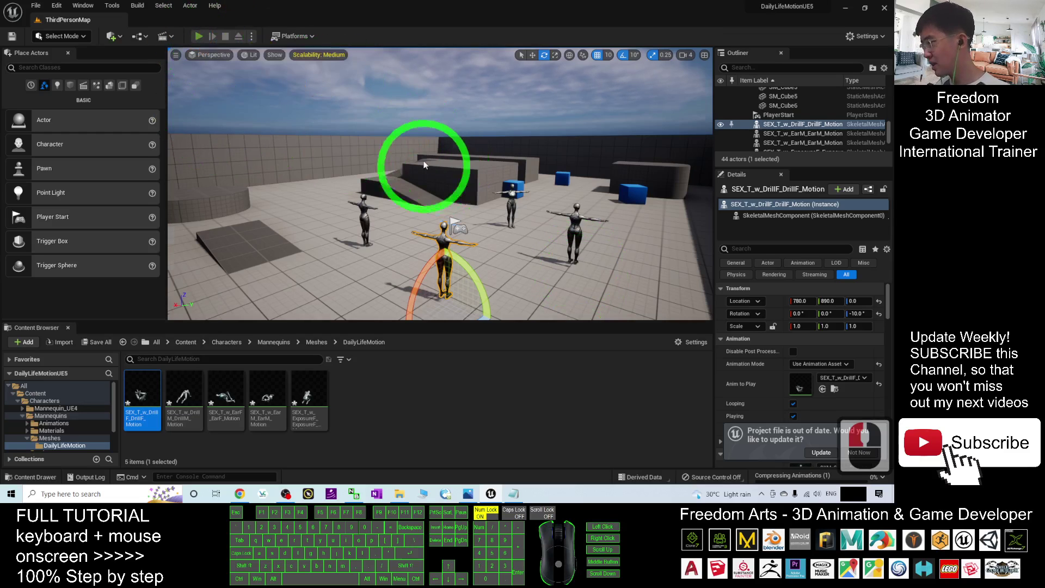
Step: Start Play in Editor with Alt+P and run the character around the arena
{"action": "key", "text": "alt+p"}
{"action": "key", "text": "s"}
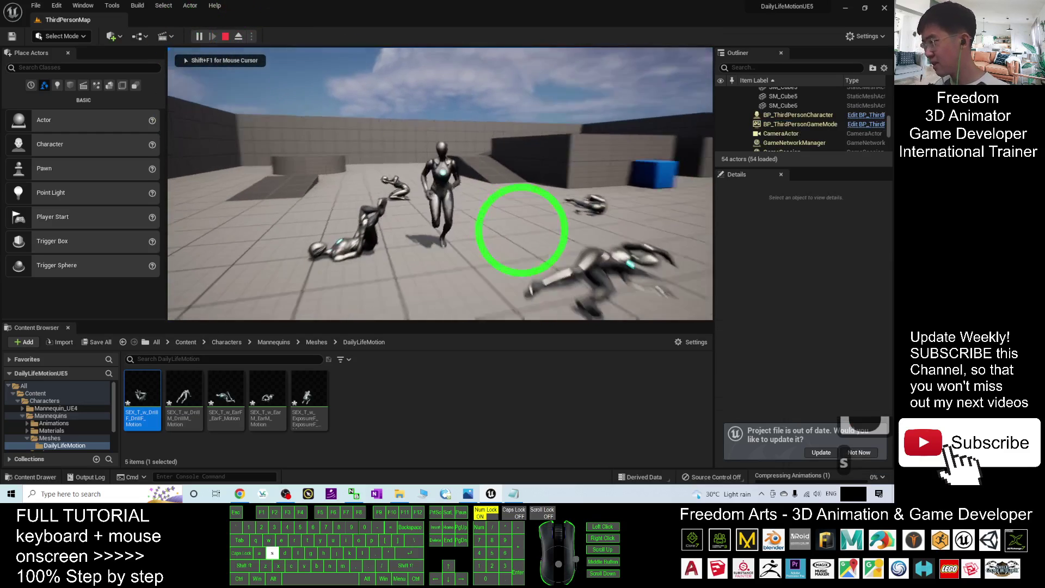
{"action": "key", "text": "w"}
{"action": "key", "text": "d"}
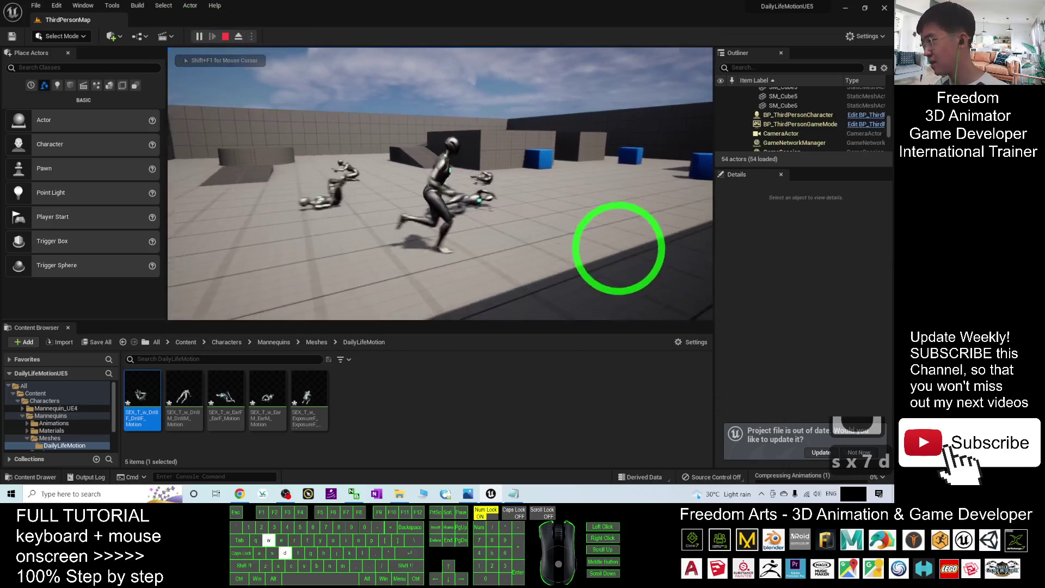
{"action": "key", "text": "w"}
{"action": "key", "text": "a"}
{"action": "key", "text": "s"}
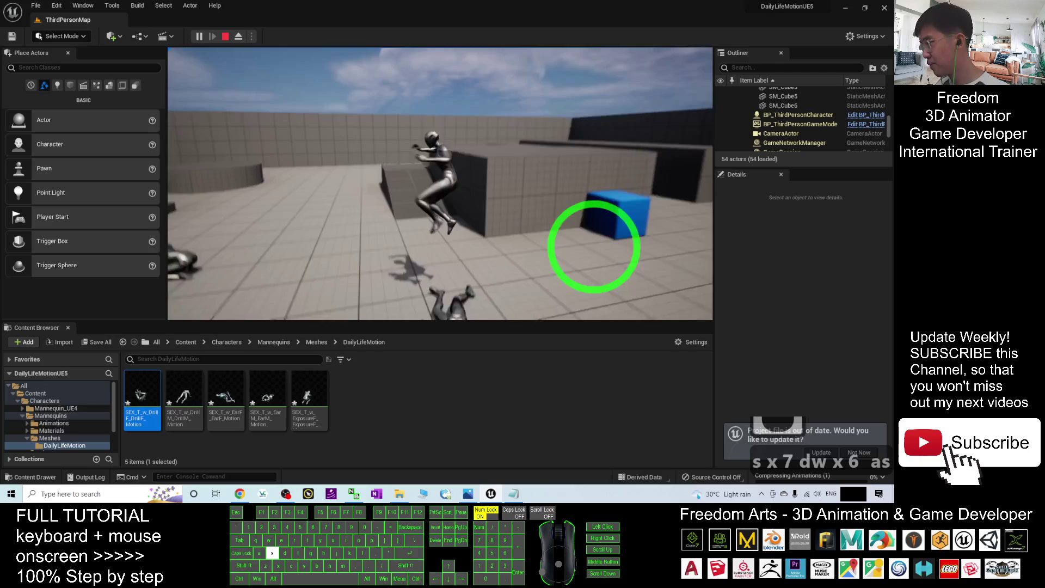
{"action": "key", "text": "s"}
{"action": "key", "text": "d"}
{"action": "key", "text": "w"}
{"action": "key", "text": "w"}
{"action": "key", "text": "d"}
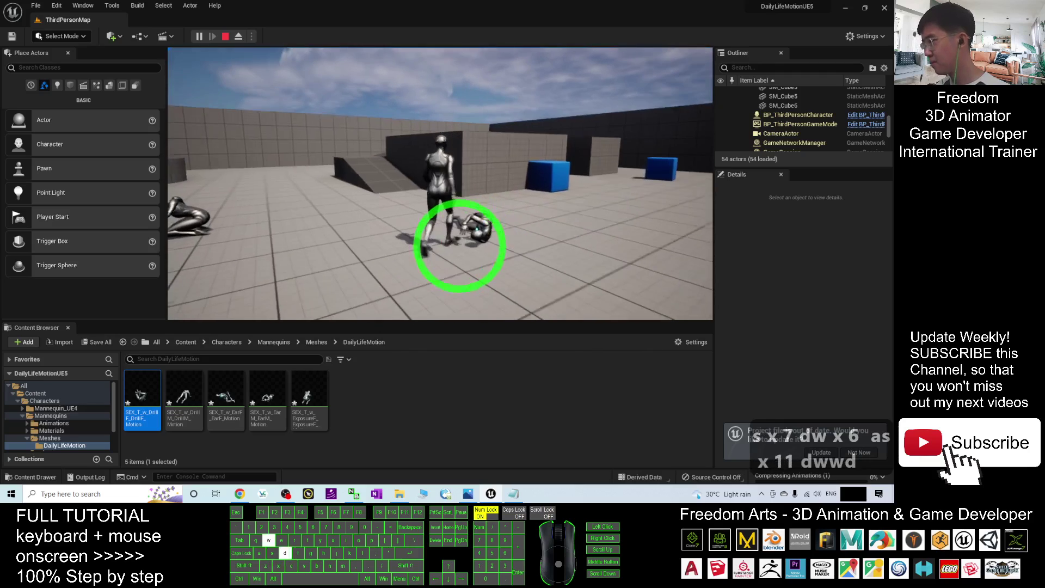
{"action": "key", "text": "d"}
{"action": "key", "text": "w"}
{"action": "key", "text": "w"}
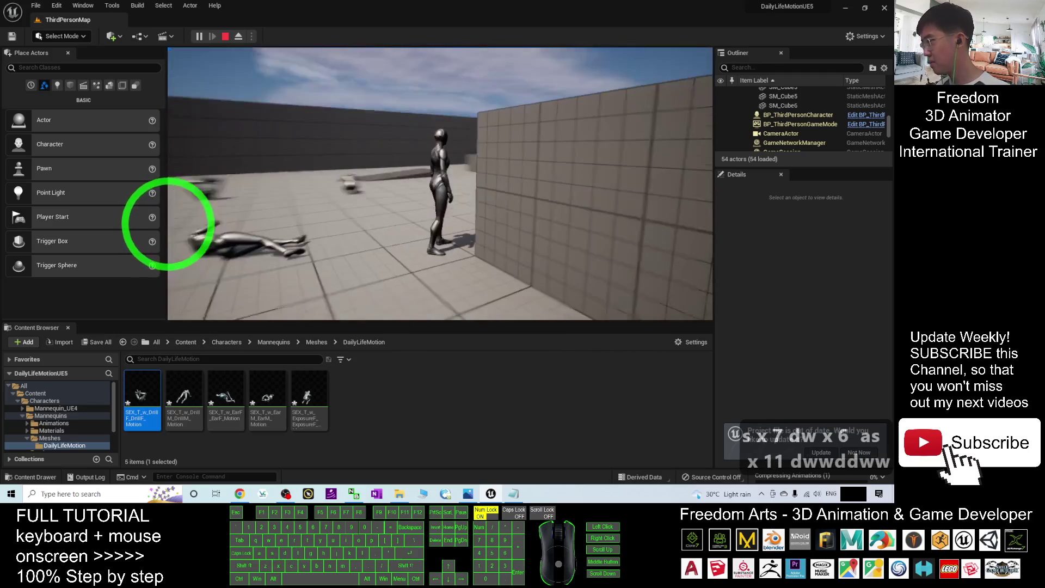
Step: Steer the character among the animated mannequins and blue cubes, then stop playing
{"action": "key", "text": "w"}
{"action": "key", "text": "a"}
{"action": "key", "text": "a"}
{"action": "key", "text": "a"}
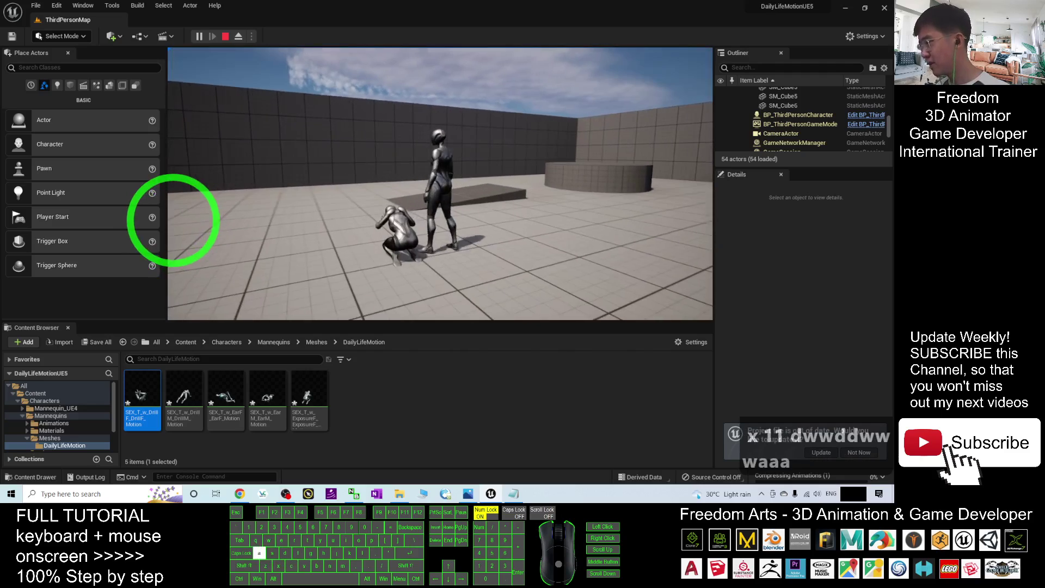
{"action": "key", "text": "a"}
{"action": "key", "text": "a"}
{"action": "key", "text": "w"}
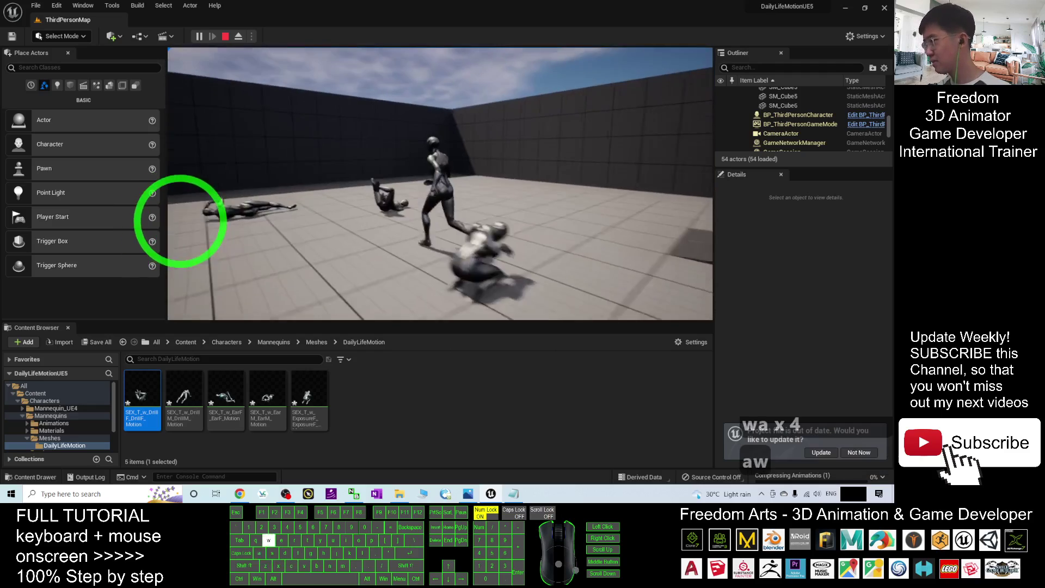
{"action": "key", "text": "a"}
{"action": "key", "text": "w"}
{"action": "key", "text": "d"}
{"action": "key", "text": "a"}
{"action": "key", "text": "w"}
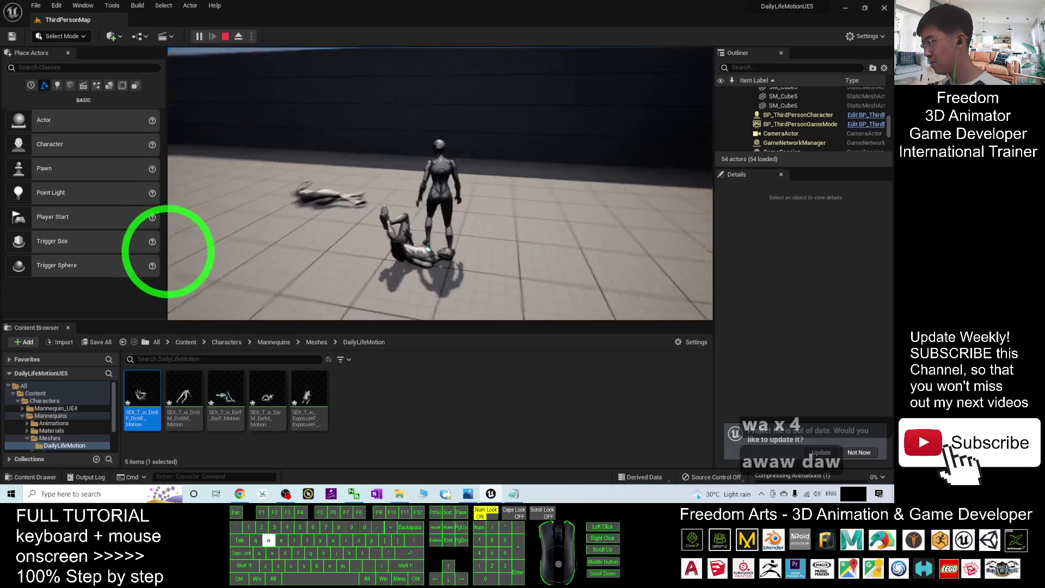
{"action": "key", "text": "w"}
{"action": "key", "text": "d"}
{"action": "key", "text": "a"}
{"action": "key", "text": "d"}
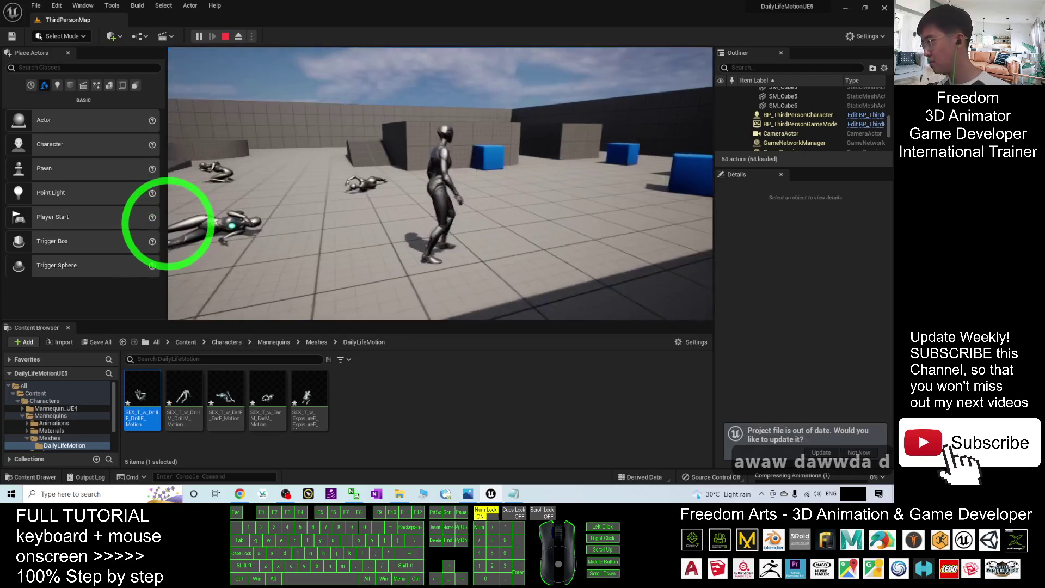
{"action": "key", "text": "s"}
{"action": "key", "text": "w"}
{"action": "key", "text": "a"}
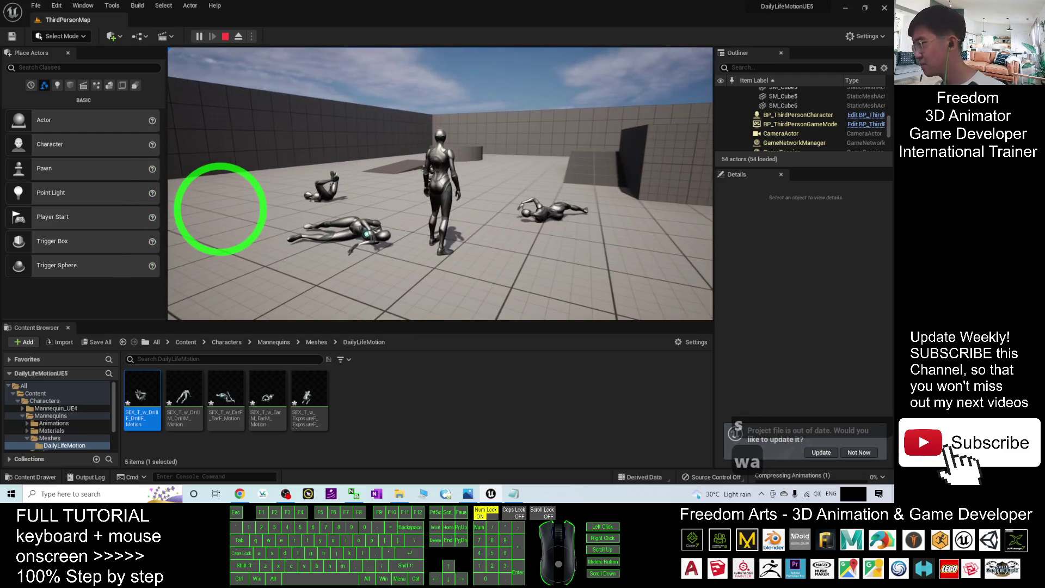
{"action": "key", "text": "s"}
{"action": "key", "text": "d"}
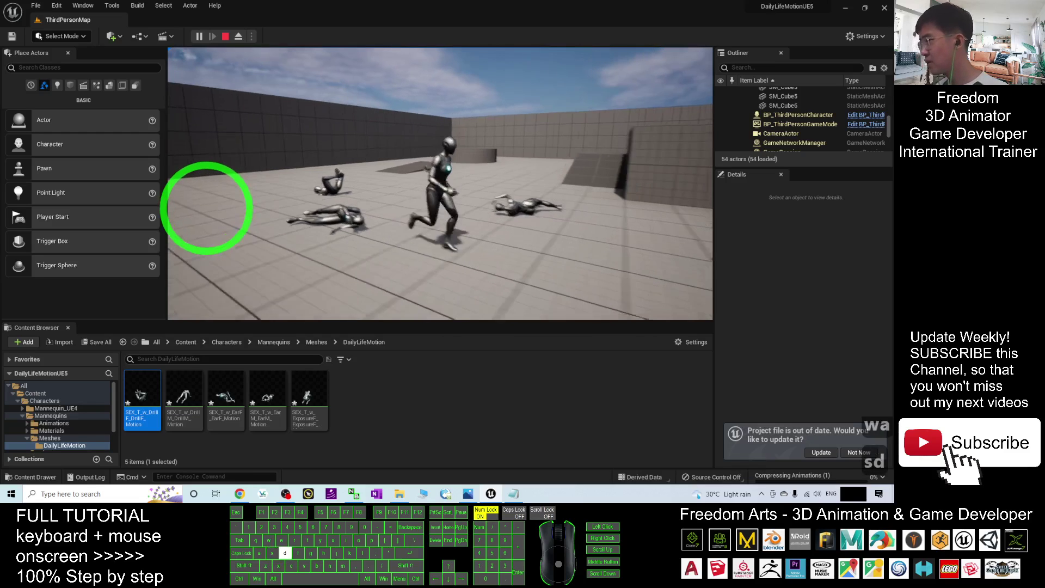
{"action": "key", "text": "s"}
{"action": "key", "text": "Escape"}
{"action": "scroll", "coordinate": [420, 205], "scroll_direction": "down", "scroll_amount": 3}
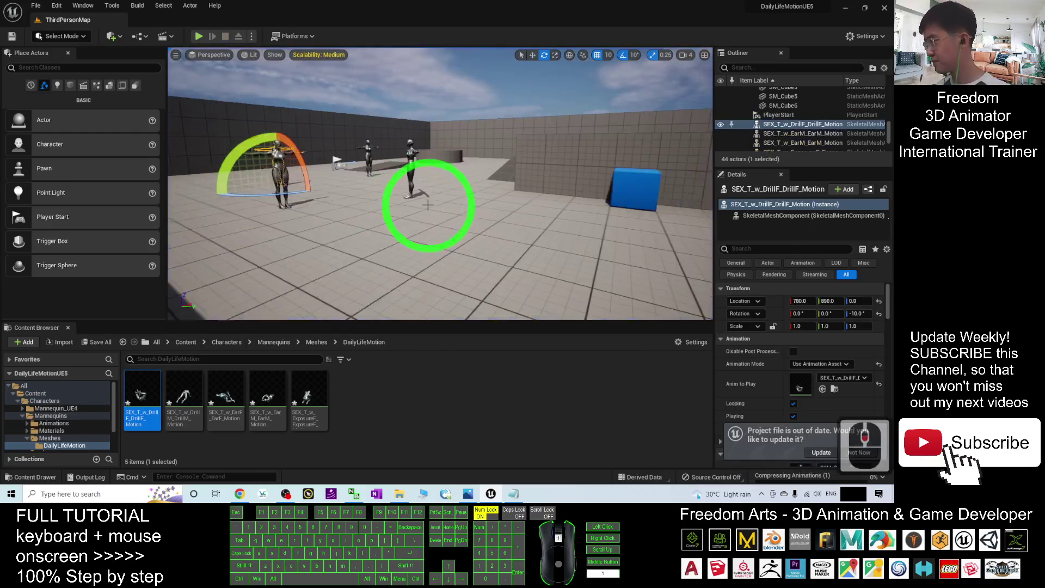
Step: Place a SEX_T_w_EarF_EarF_Motion mannequin near the blue cube and set its Anim to Play to EarM_EarM_Motion
{"action": "left_click", "coordinate": [415, 180]}
{"action": "scroll", "coordinate": [420, 205], "scroll_direction": "up", "scroll_amount": 3}
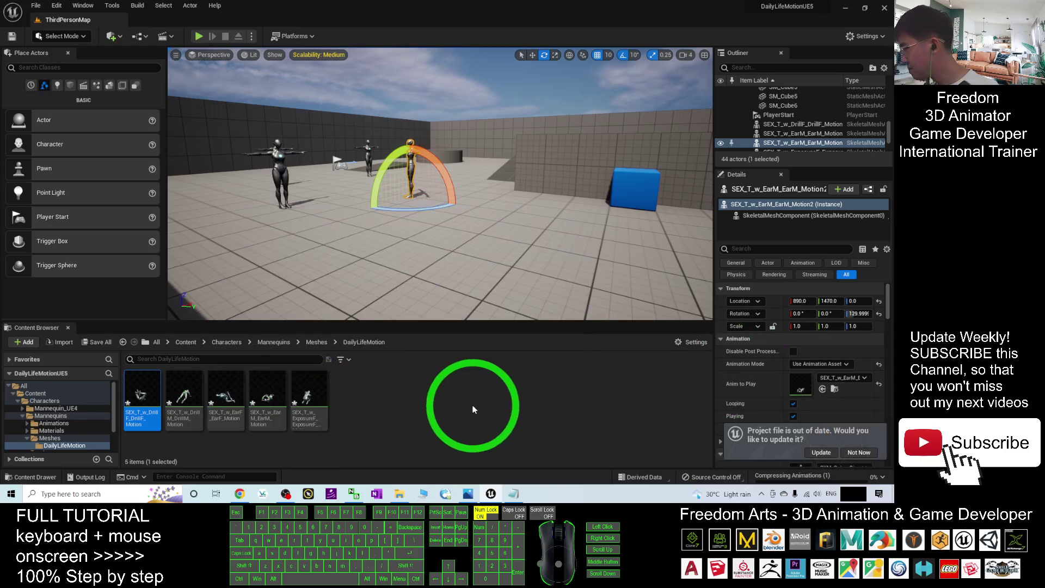
{"action": "left_click", "coordinate": [226, 391]}
{"action": "left_click_drag", "start_coordinate": [226, 391], "coordinate": [501, 250]}
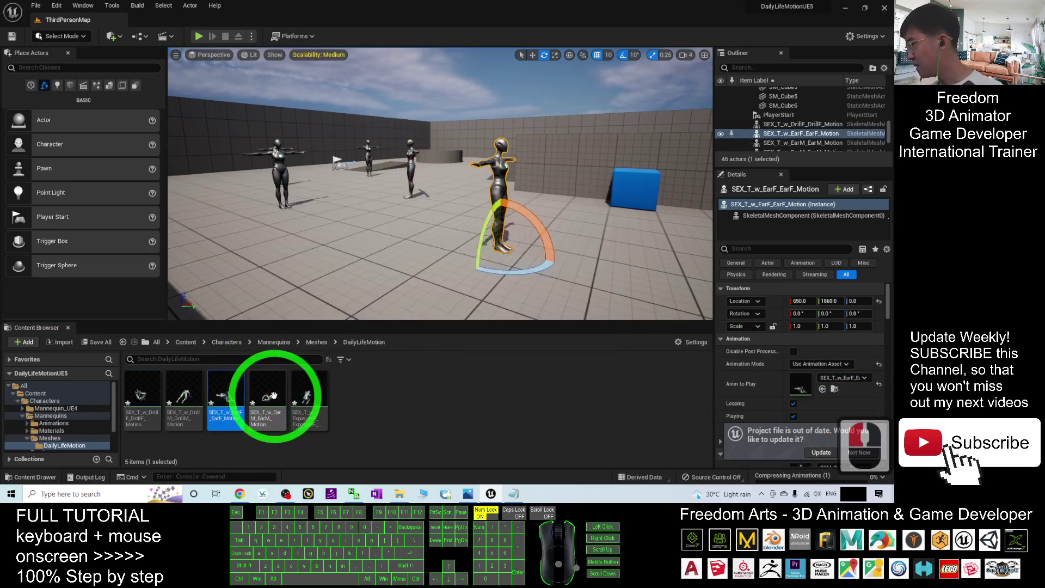
{"action": "left_click_drag", "start_coordinate": [272, 411], "coordinate": [463, 282]}
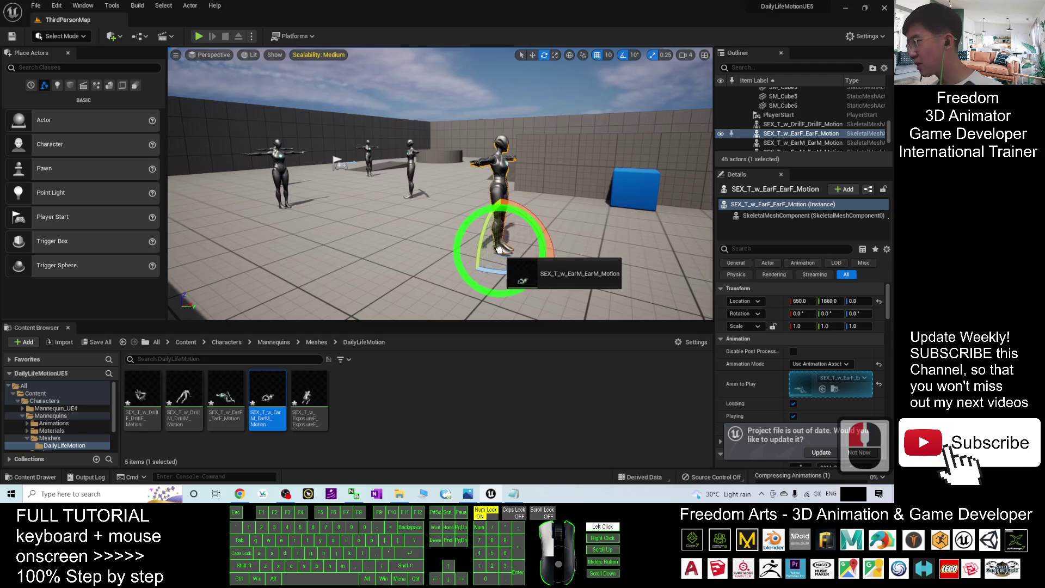
{"action": "left_click_drag", "start_coordinate": [500, 249], "coordinate": [474, 289]}
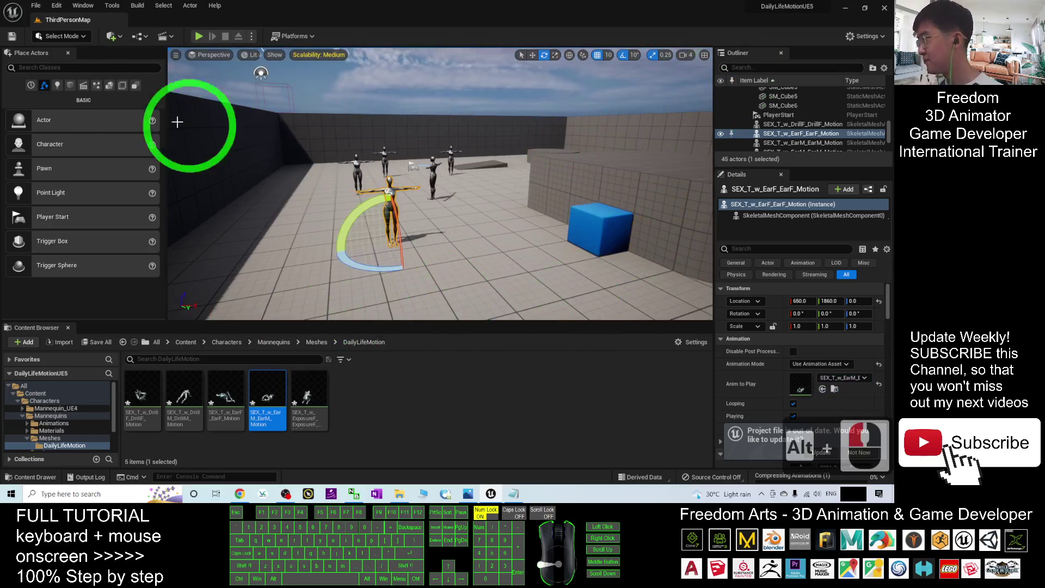
{"action": "left_click", "coordinate": [198, 38]}
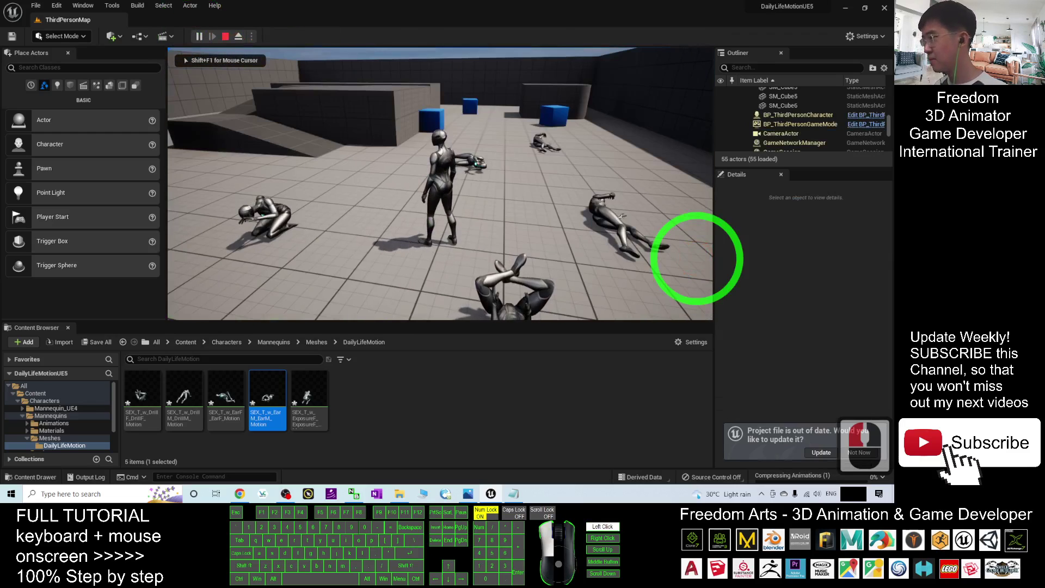
Step: Run the character around the arena to check the new mannequin, then stop playing
{"action": "key", "text": "s"}
{"action": "key", "text": "d"}
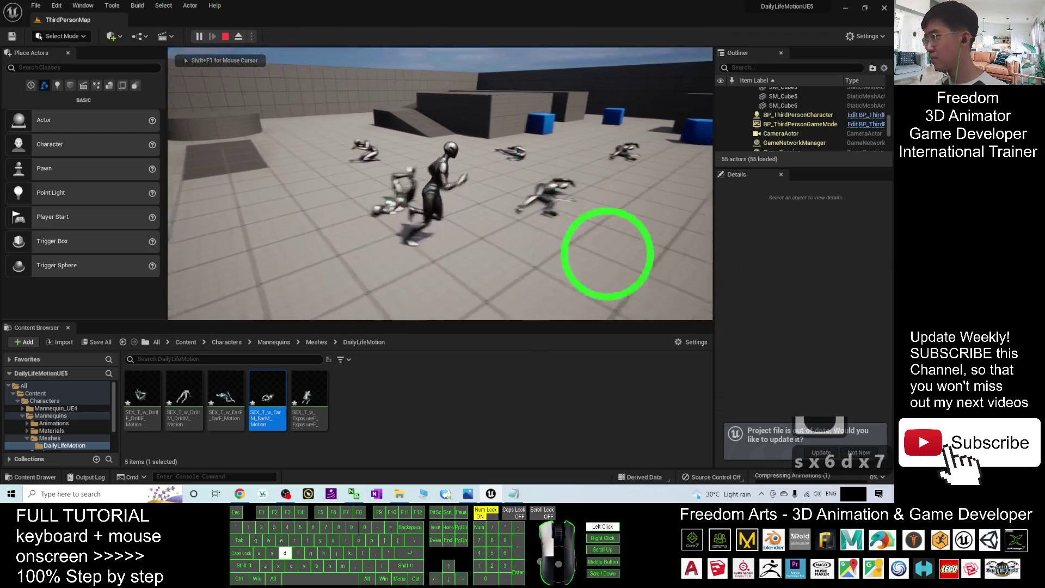
{"action": "key", "text": "d"}
{"action": "key", "text": "s"}
{"action": "key", "text": "d"}
{"action": "key", "text": "w"}
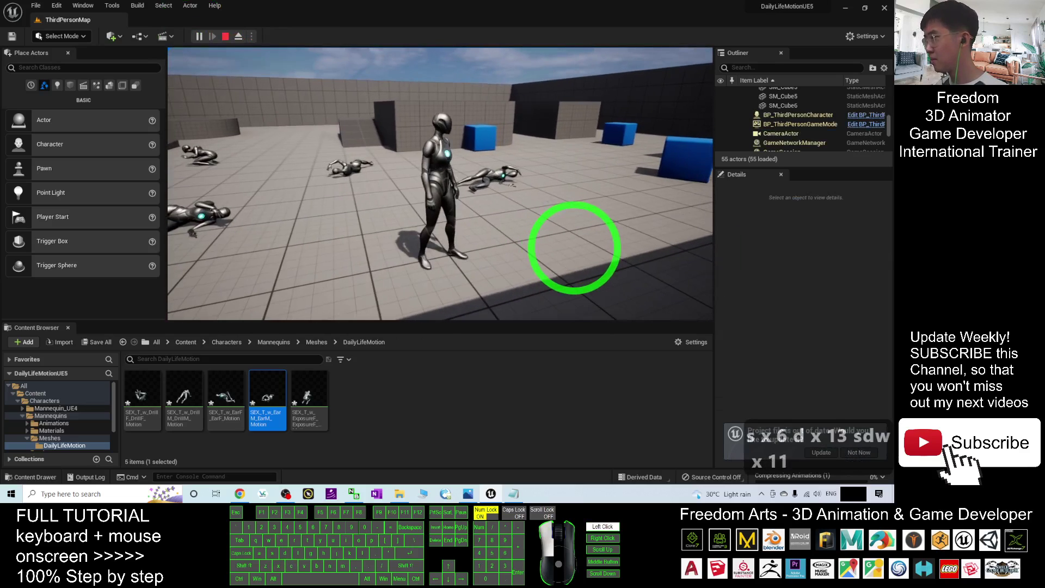
{"action": "key", "text": "Escape"}
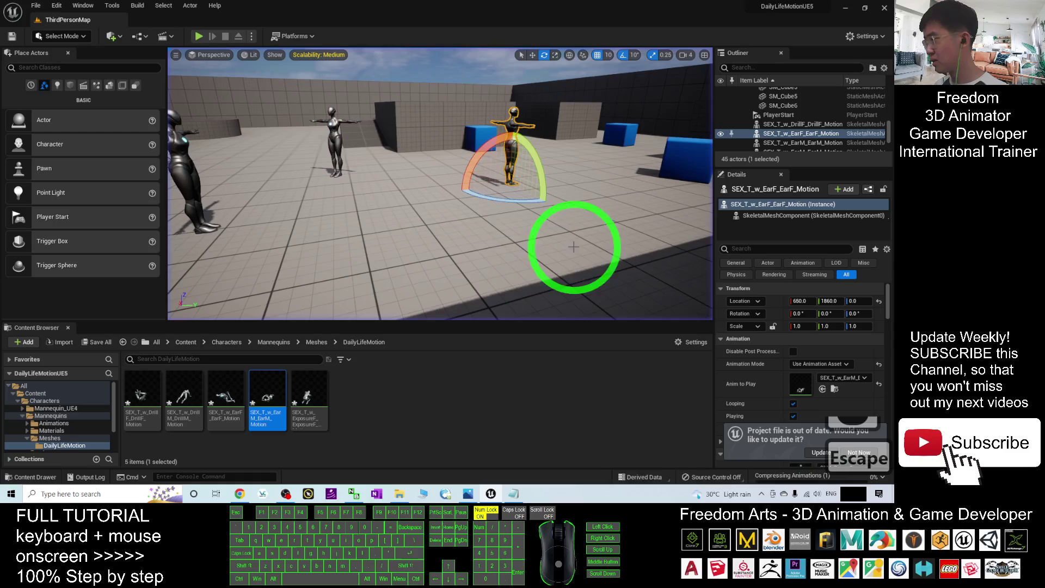
Step: Zoom and fly the viewport camera to look over the placed mannequins
{"action": "scroll", "coordinate": [521, 214], "scroll_direction": "down", "scroll_amount": 5}
{"action": "scroll", "coordinate": [485, 217], "scroll_direction": "down", "scroll_amount": 3}
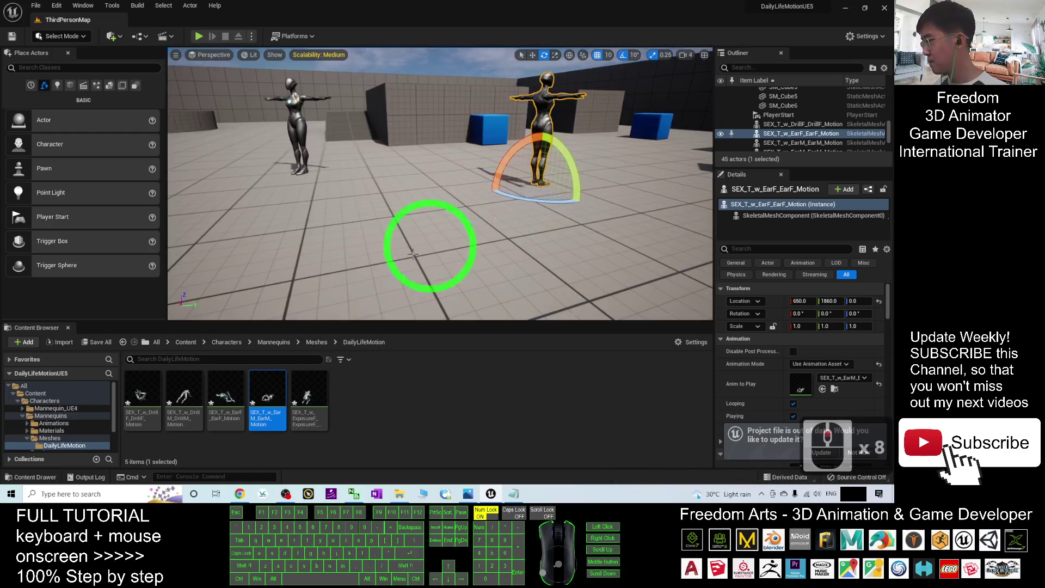
{"action": "scroll", "coordinate": [385, 227], "scroll_direction": "down", "scroll_amount": 2}
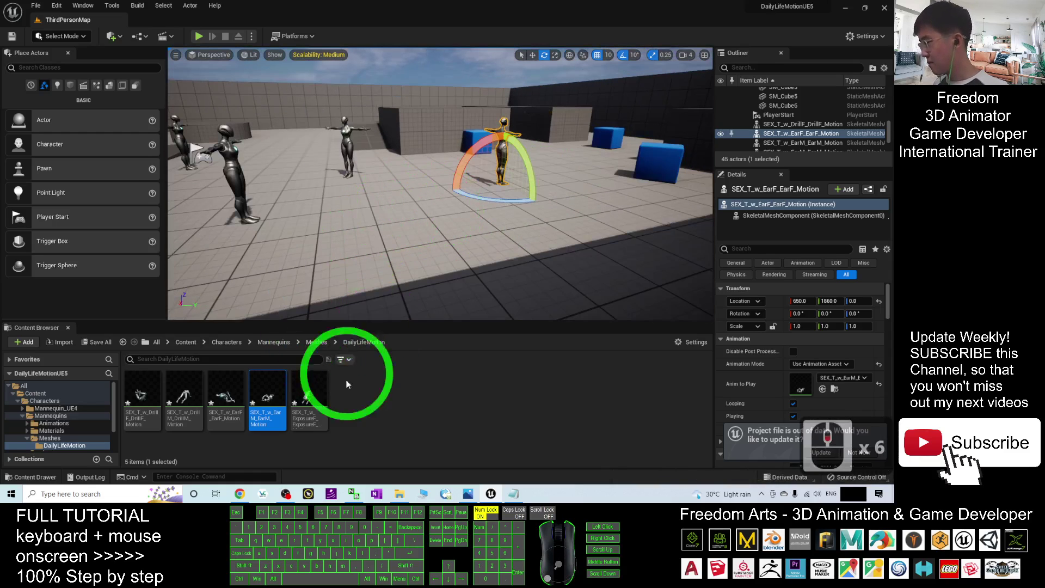
{"action": "scroll", "coordinate": [342, 221], "scroll_direction": "up", "scroll_amount": 4}
{"action": "scroll", "coordinate": [342, 221], "scroll_direction": "down", "scroll_amount": 4}
{"action": "right_click_drag", "start_coordinate": [397, 210], "coordinate": [467, 215]}
{"action": "key", "text": "w"}
{"action": "key", "text": "s"}
{"action": "key", "text": "s"}
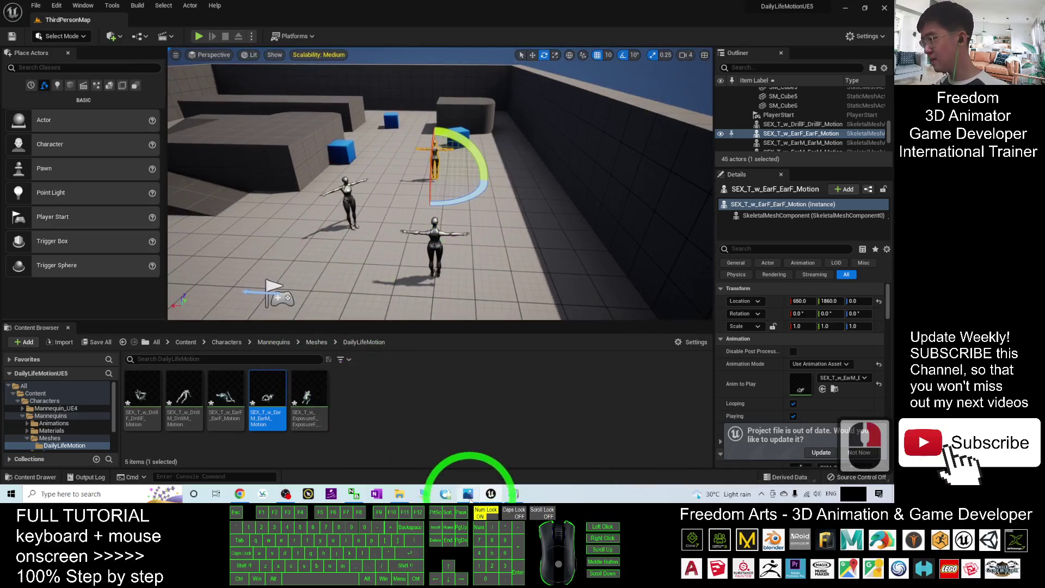
{"action": "left_click", "coordinate": [468, 494]}
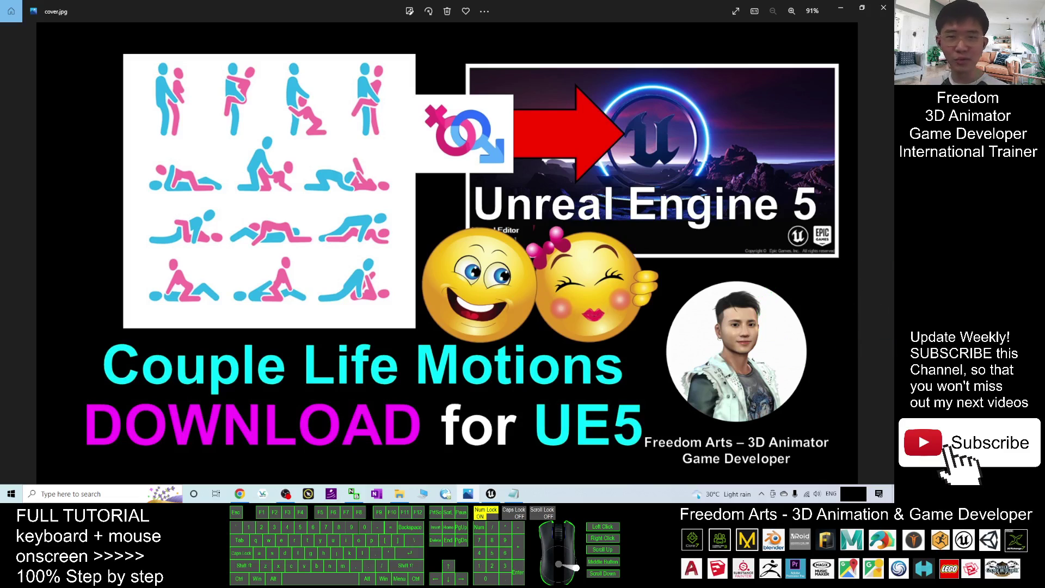
{"action": "left_click", "coordinate": [491, 494]}
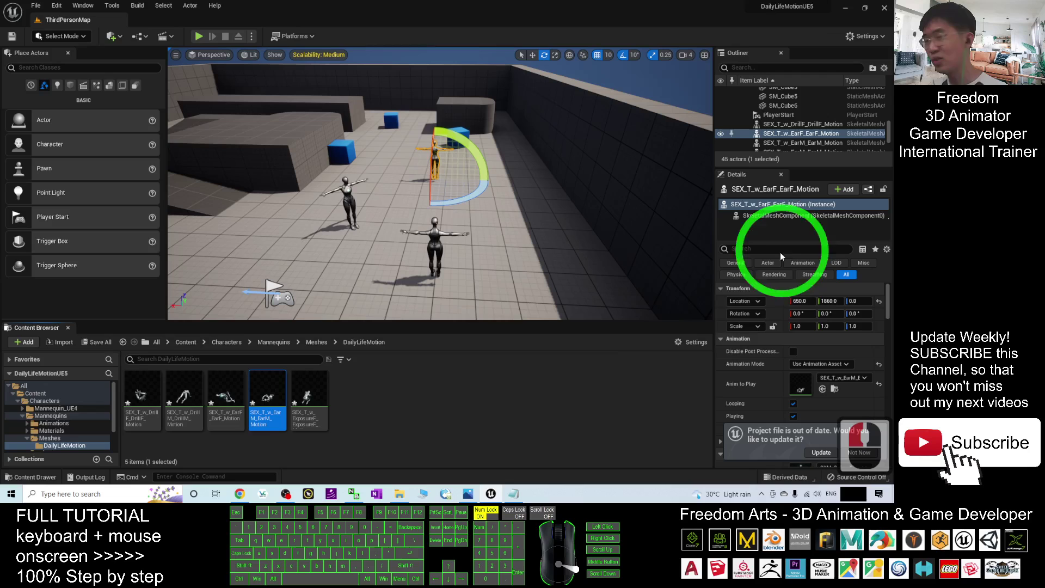